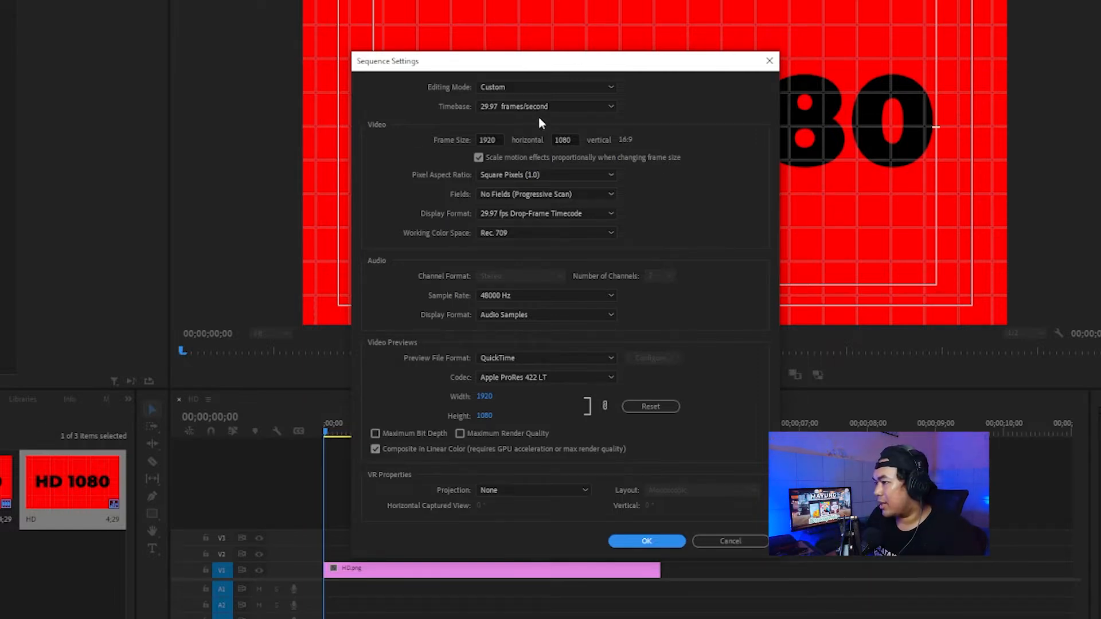
Choose a timebase of 60.00 frames/second in the HD sequence's settings.
left_click(514, 110)
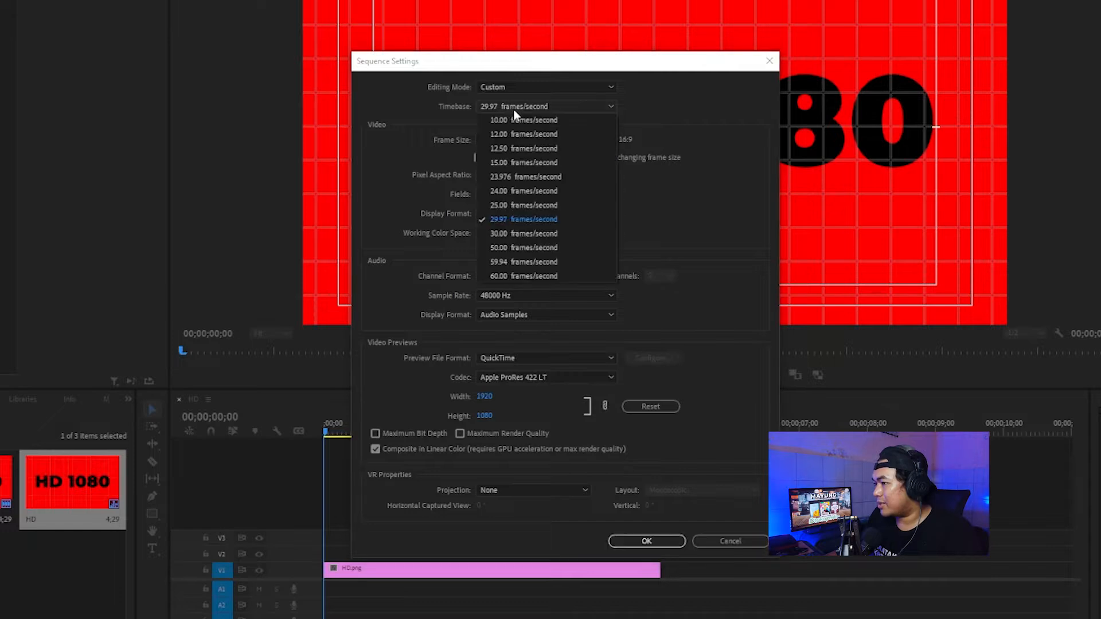
left_click(520, 277)
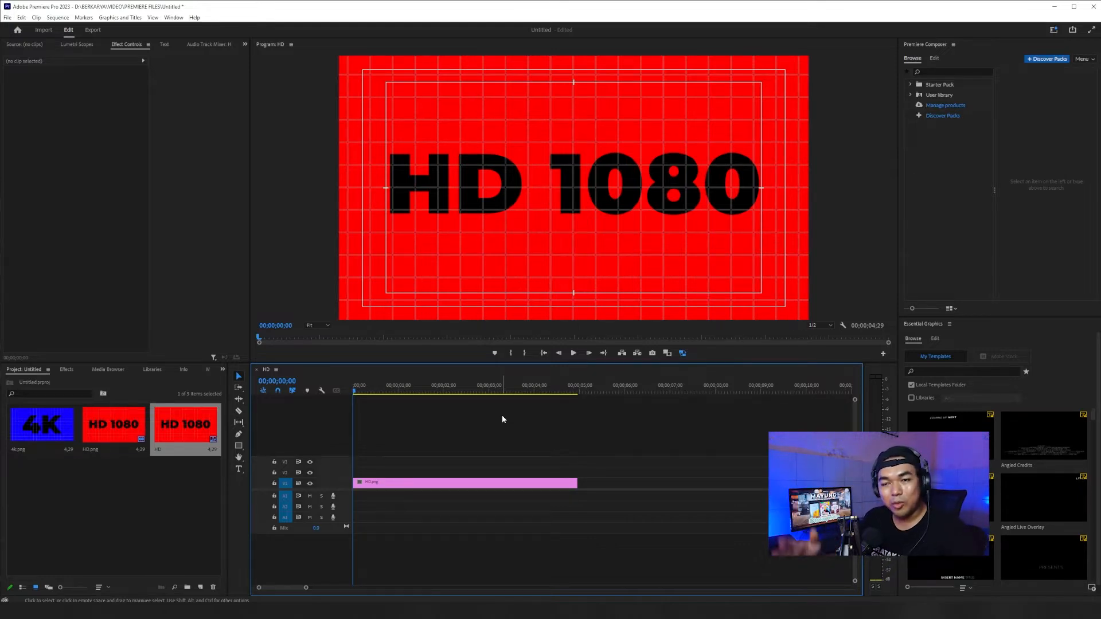
Place 4k.png after the HD clip on track V1 and move the playhead onto it.
left_click_drag(42, 424, 596, 484)
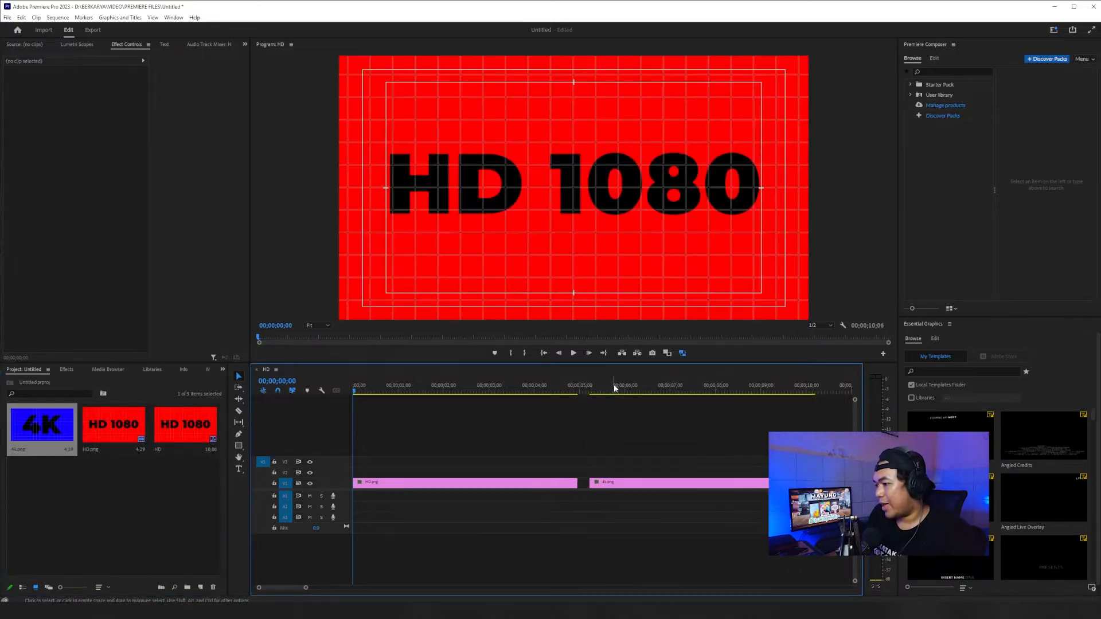
left_click(614, 387)
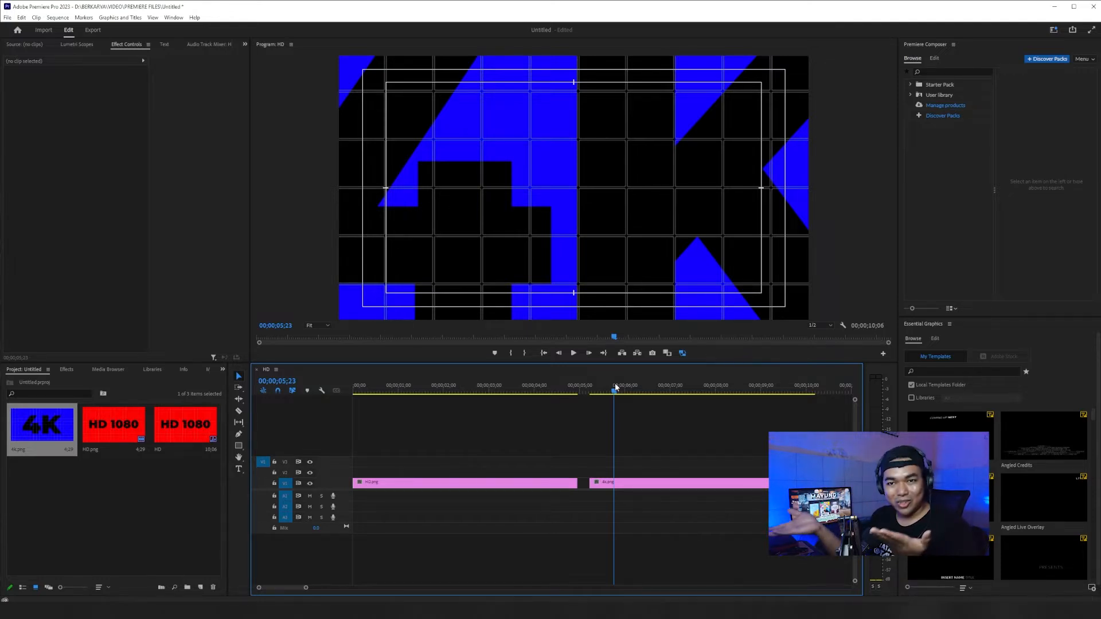
Delete both clips from the timeline and remove the HD sequence from the project.
left_click_drag(607, 427, 507, 534)
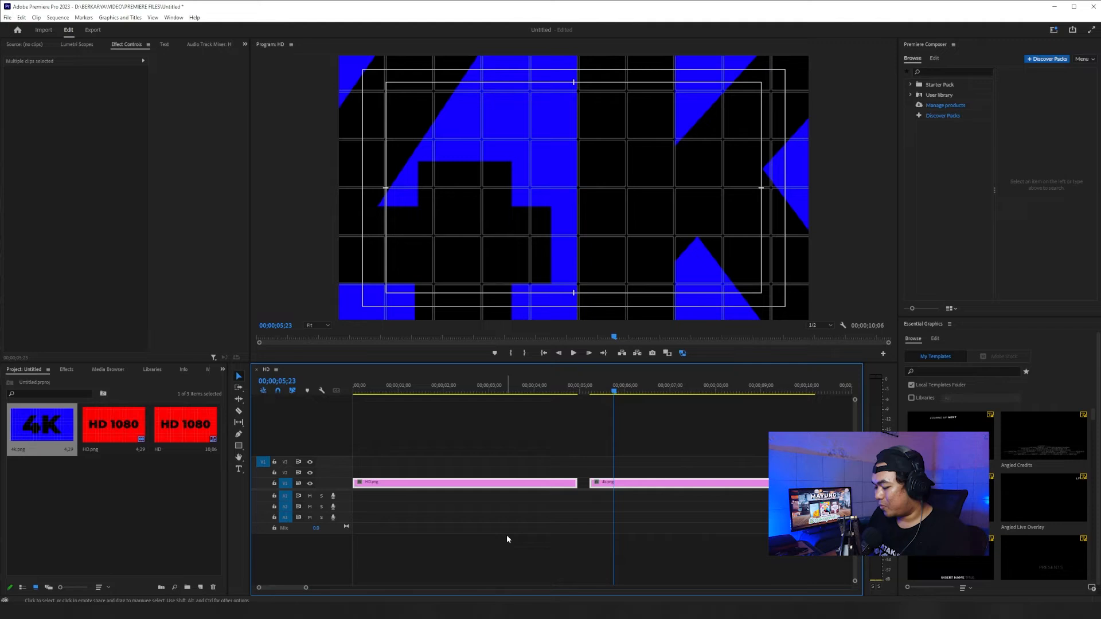
key("Delete")
left_click(125, 524)
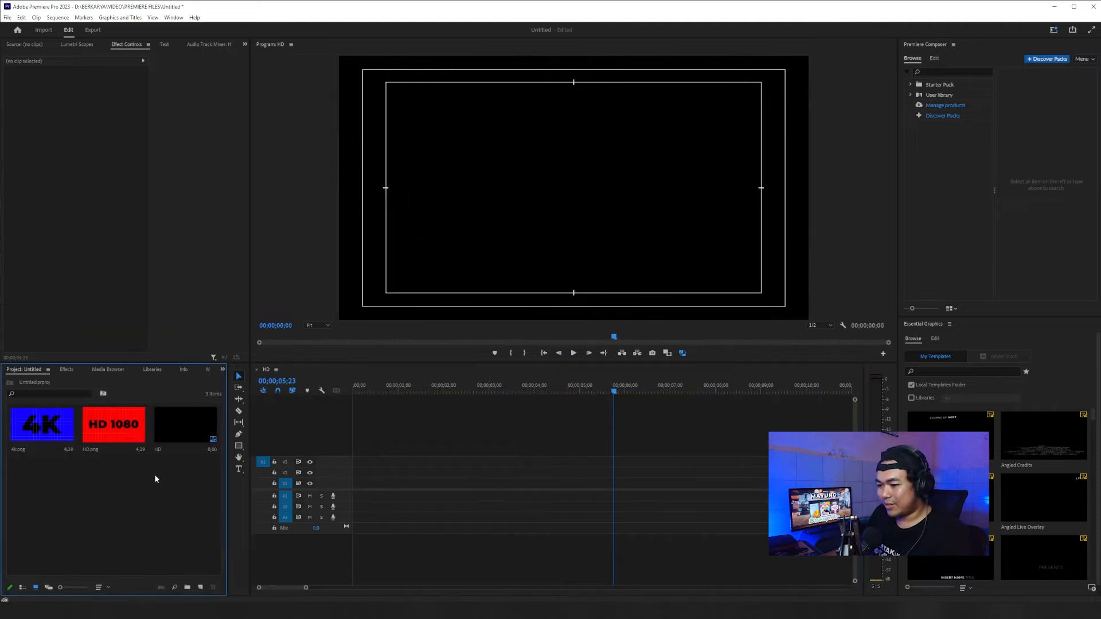
left_click(180, 437)
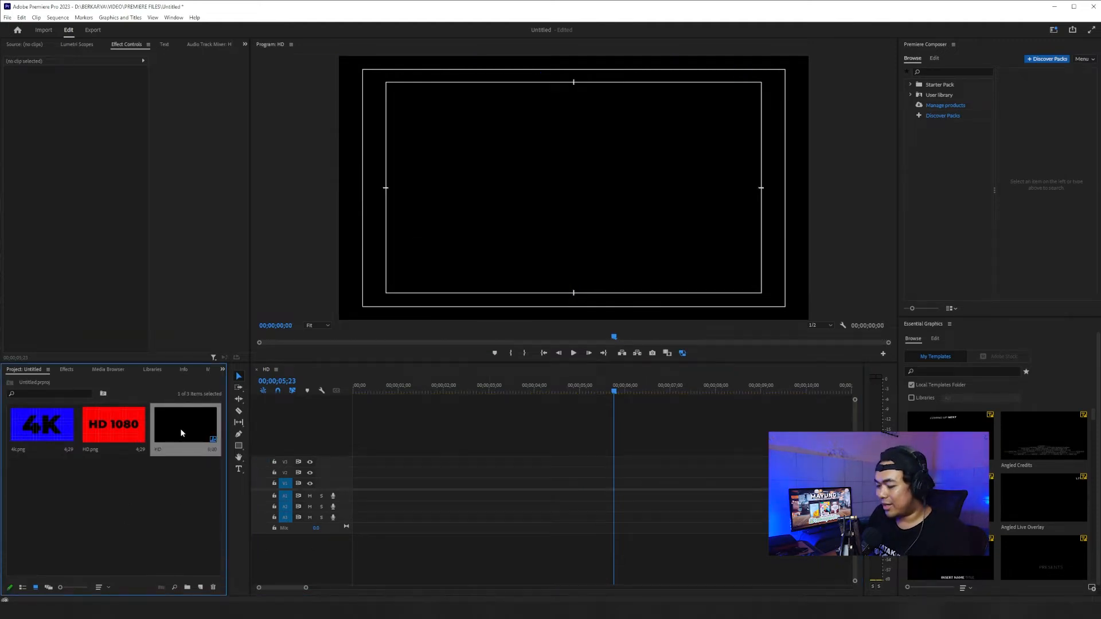
key("Delete")
Create a new sequence from 4k.png and view its sequence settings.
left_click_drag(47, 434, 414, 465)
left_click_drag(249, 414, 342, 463)
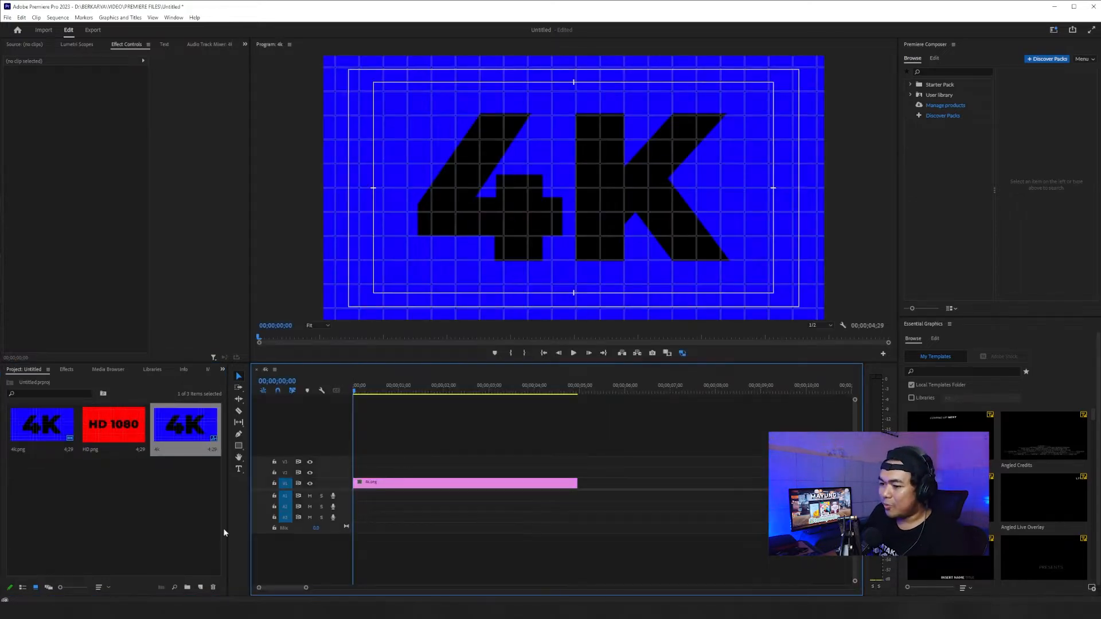
right_click(171, 429)
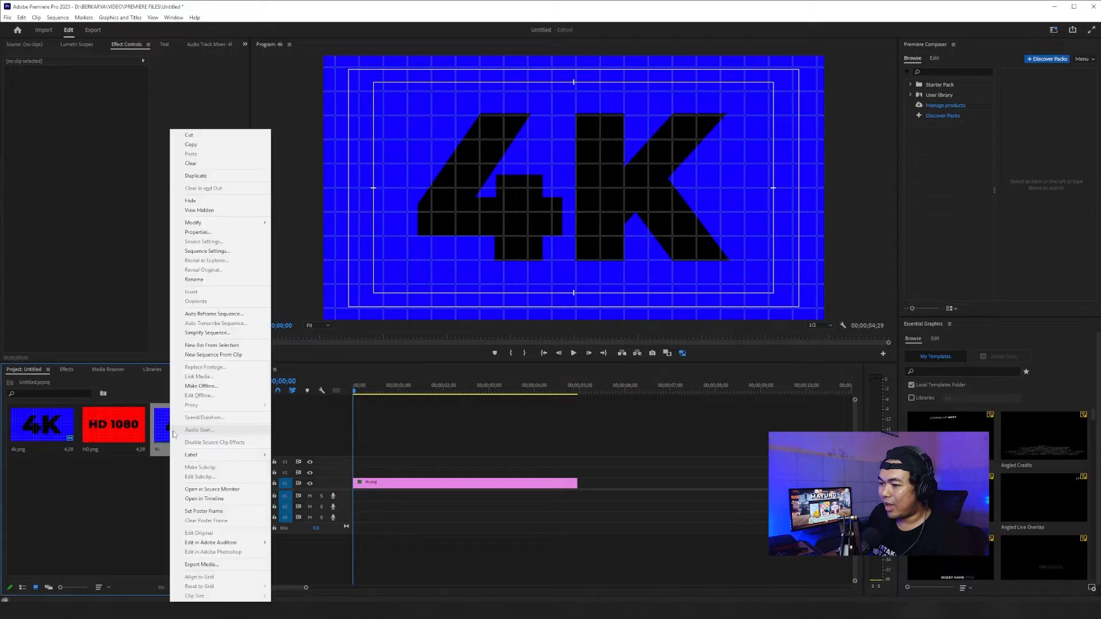
left_click(186, 245)
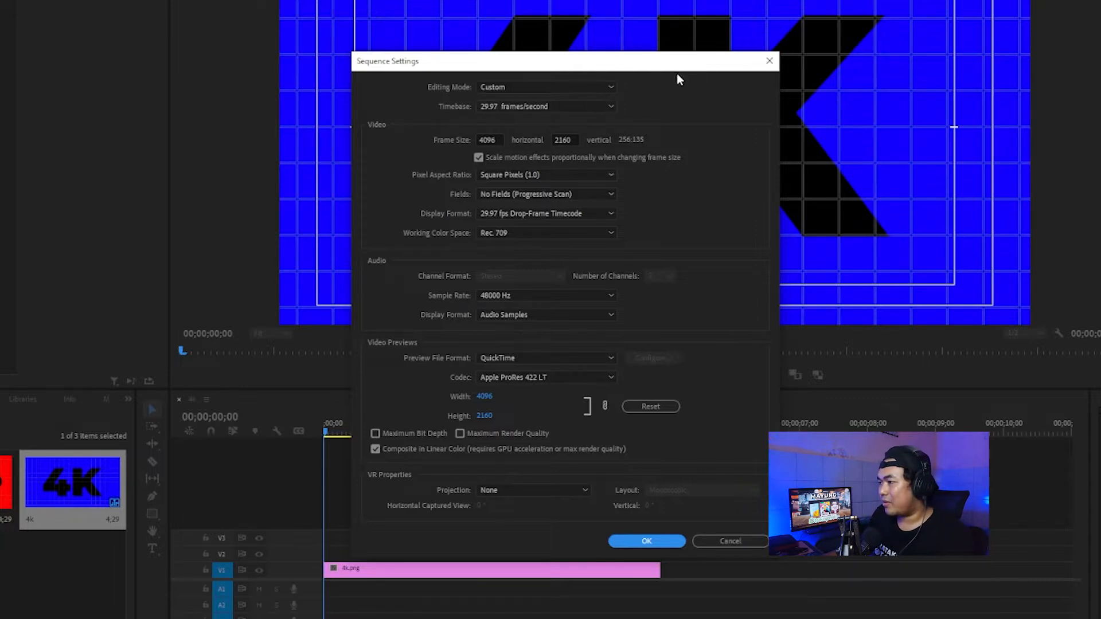
left_click(769, 61)
Place HD.png after the 4K clip on track V1 and apply Set to Frame Size to it.
left_click_drag(105, 426, 594, 483)
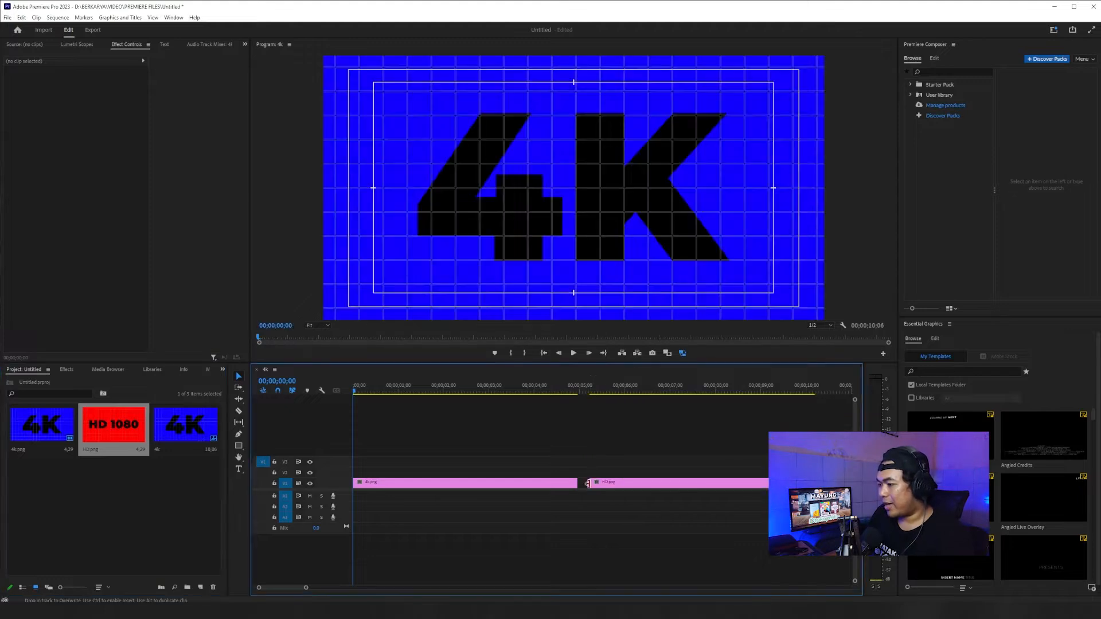
left_click(599, 390)
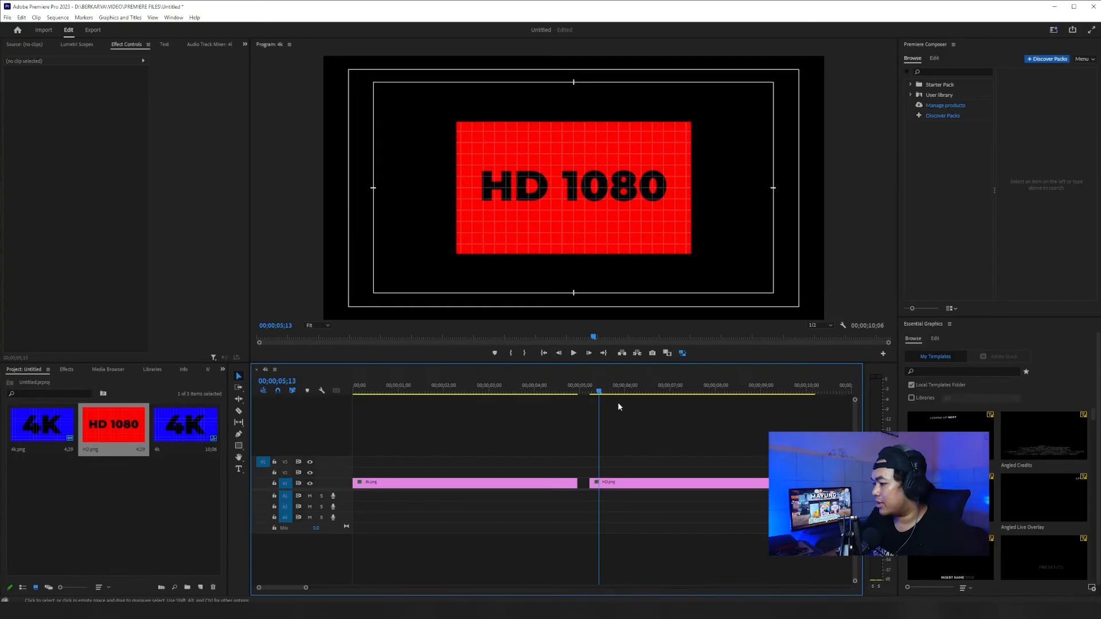
left_click(660, 482)
right_click(658, 482)
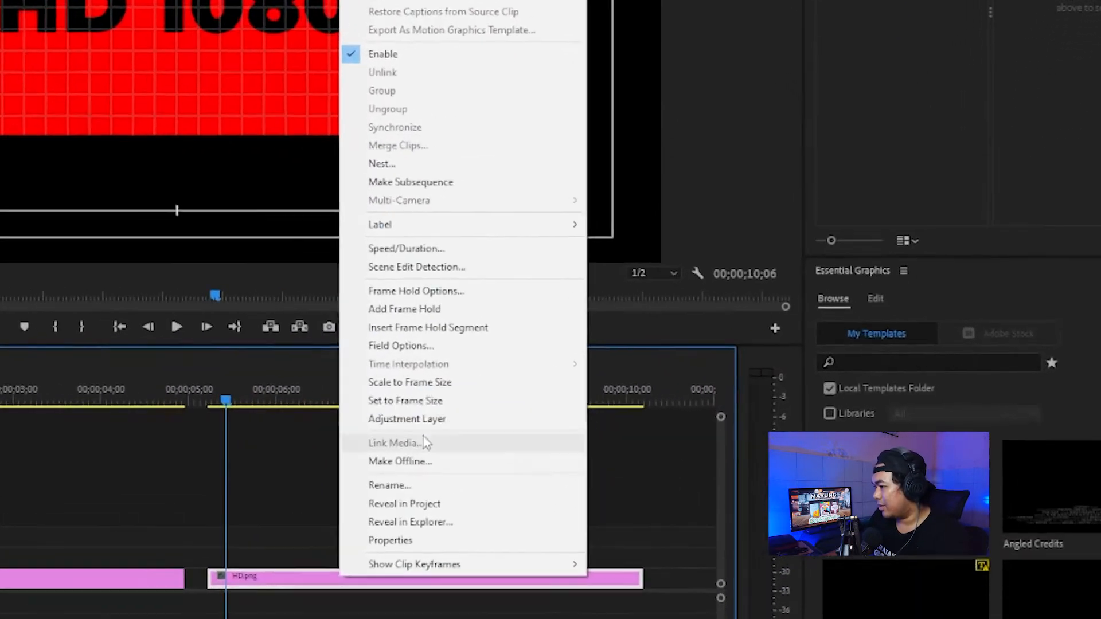
left_click(423, 403)
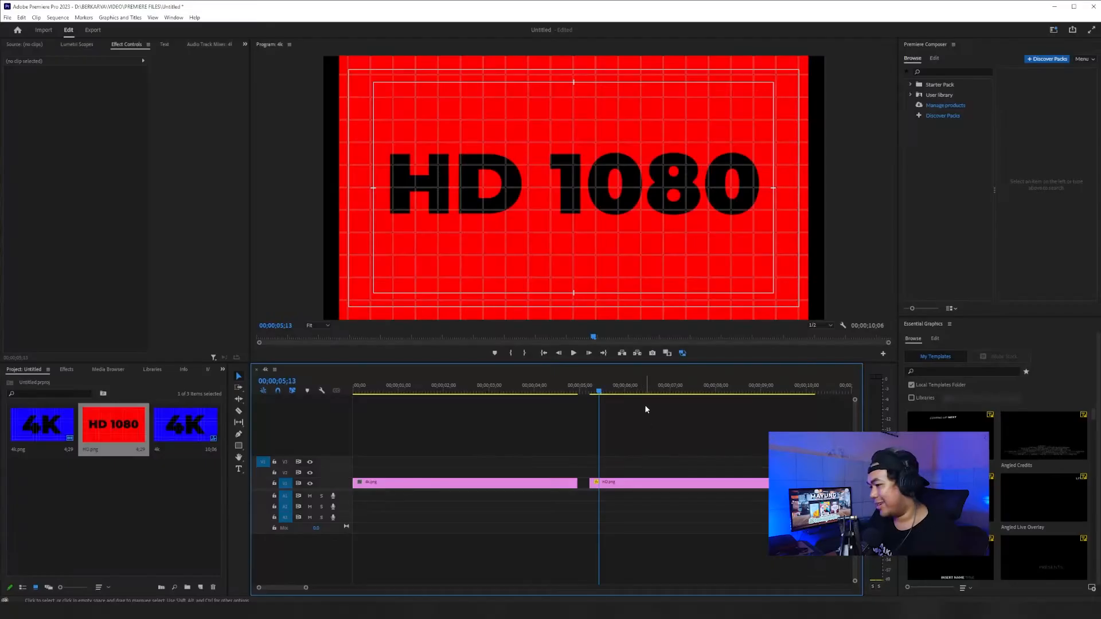
Delete the clips from the timeline and remove the 4k sequence from the project.
left_click_drag(644, 405, 660, 497)
key("Delete")
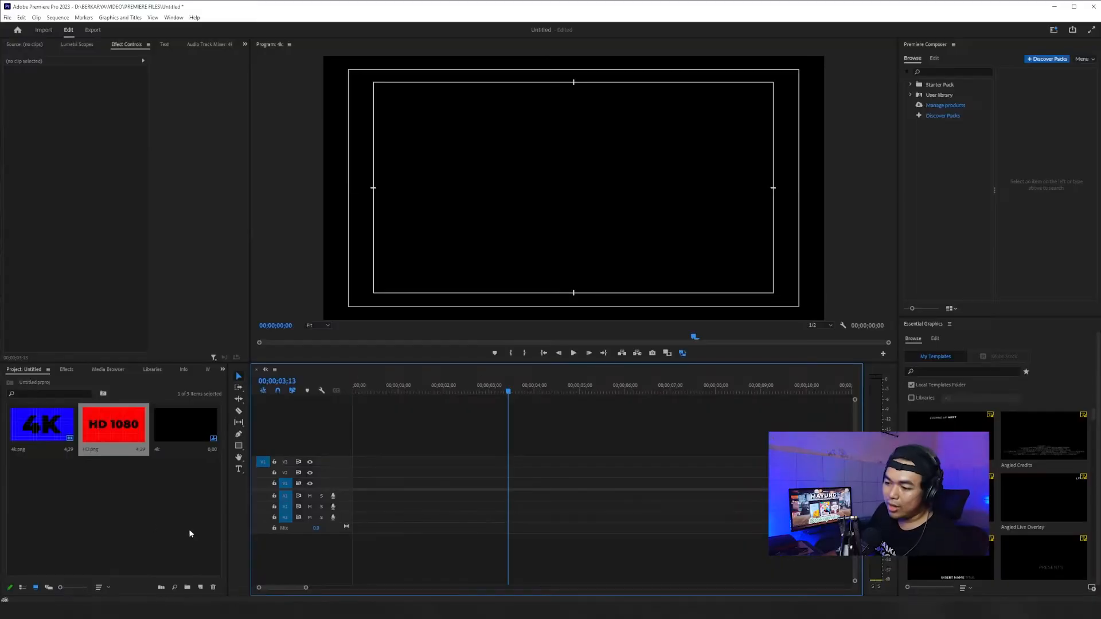
left_click(187, 424)
key("Delete")
left_click(171, 494)
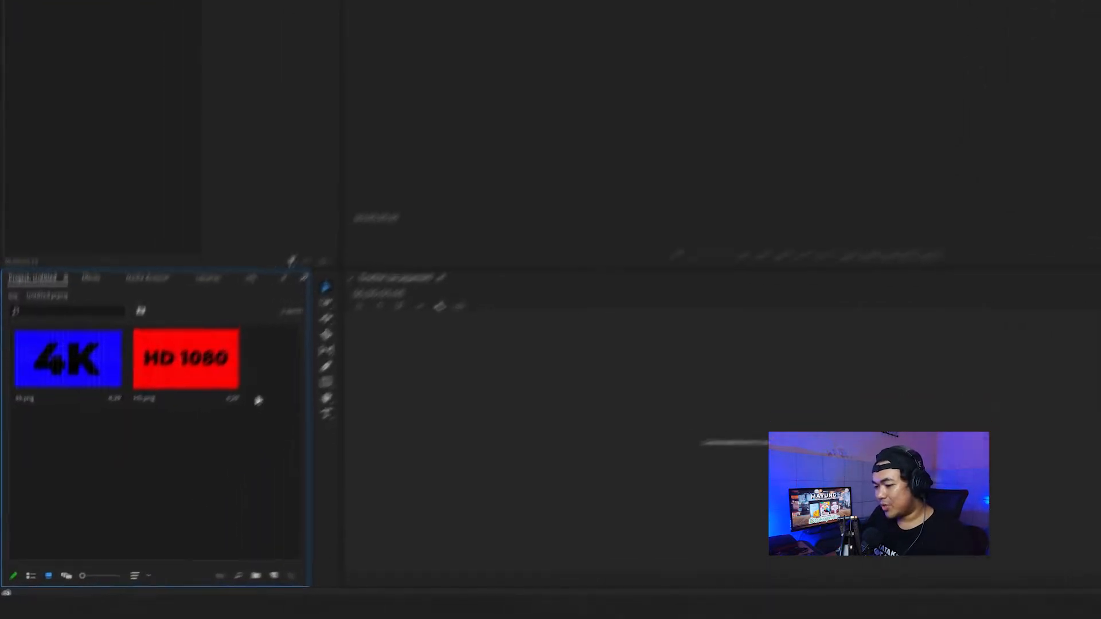
left_click(400, 558)
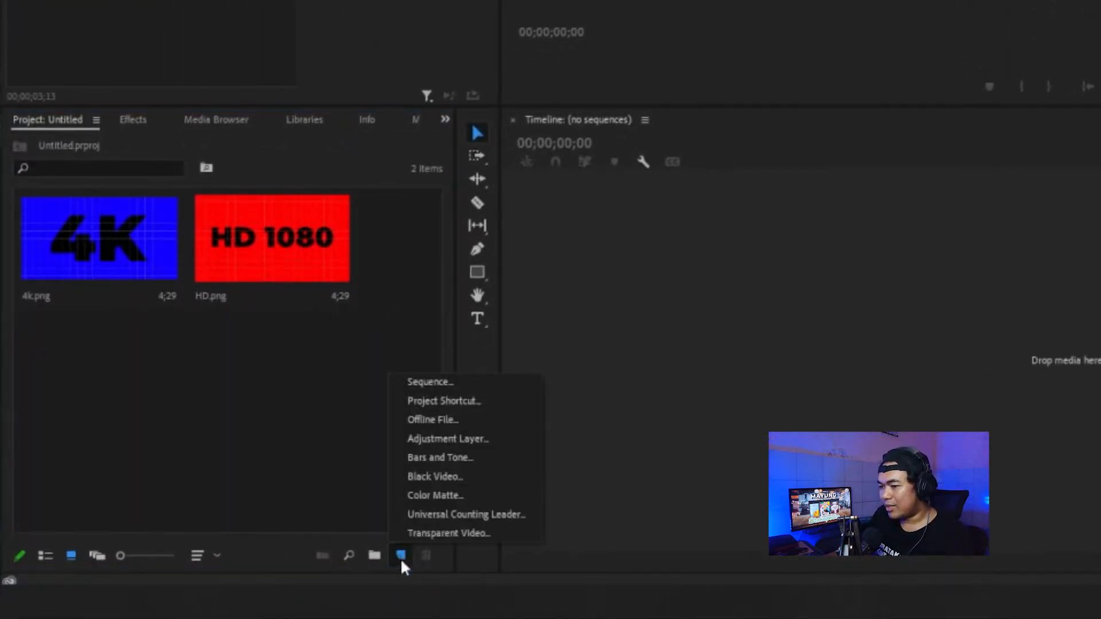
left_click(453, 386)
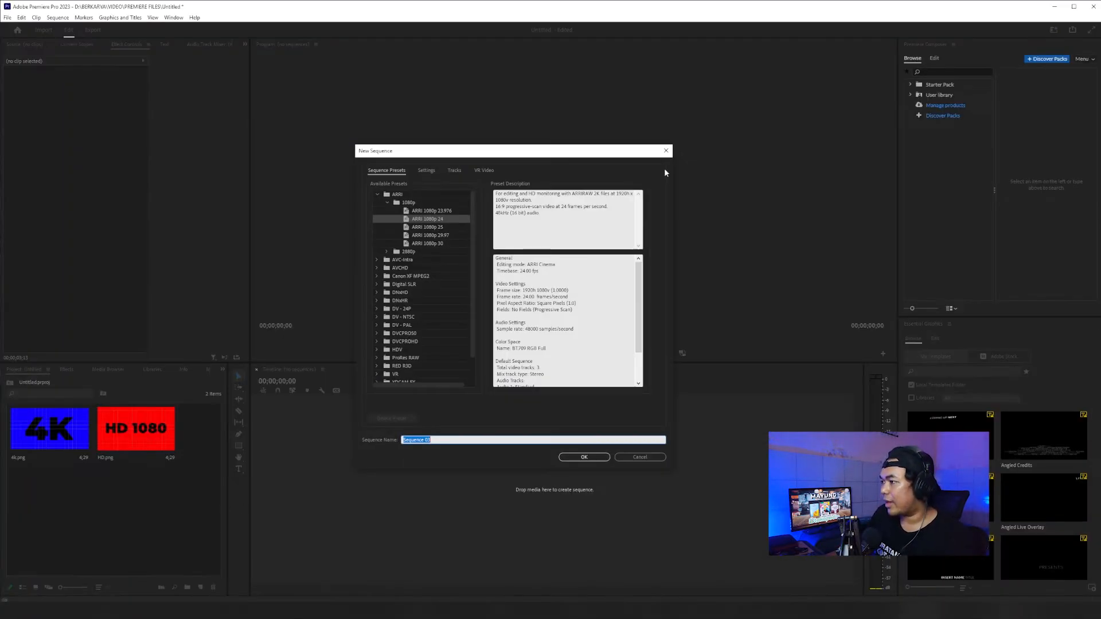
left_click(666, 150)
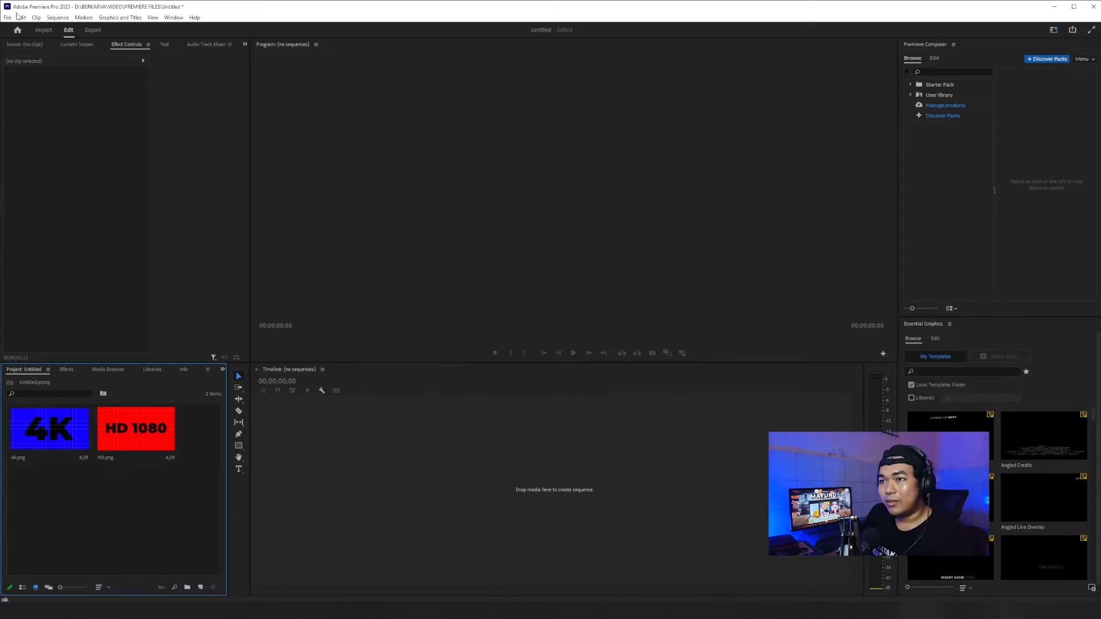
Start a new sequence and collapse the ARRI preset folders.
left_click(7, 18)
mouse_move(34, 26)
left_click(160, 52)
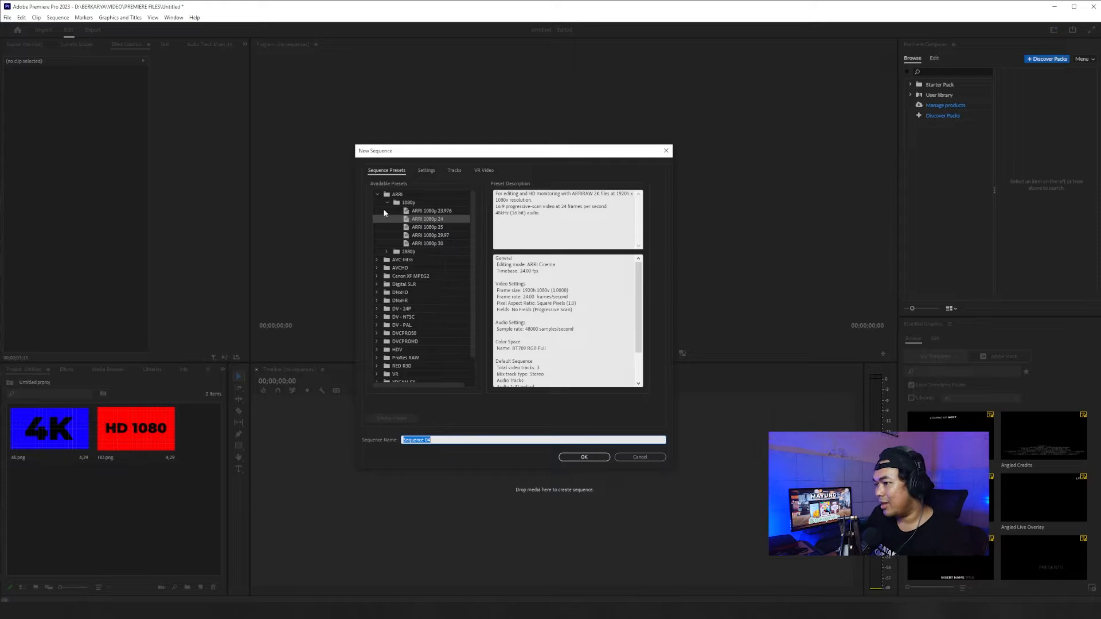
left_click(386, 202)
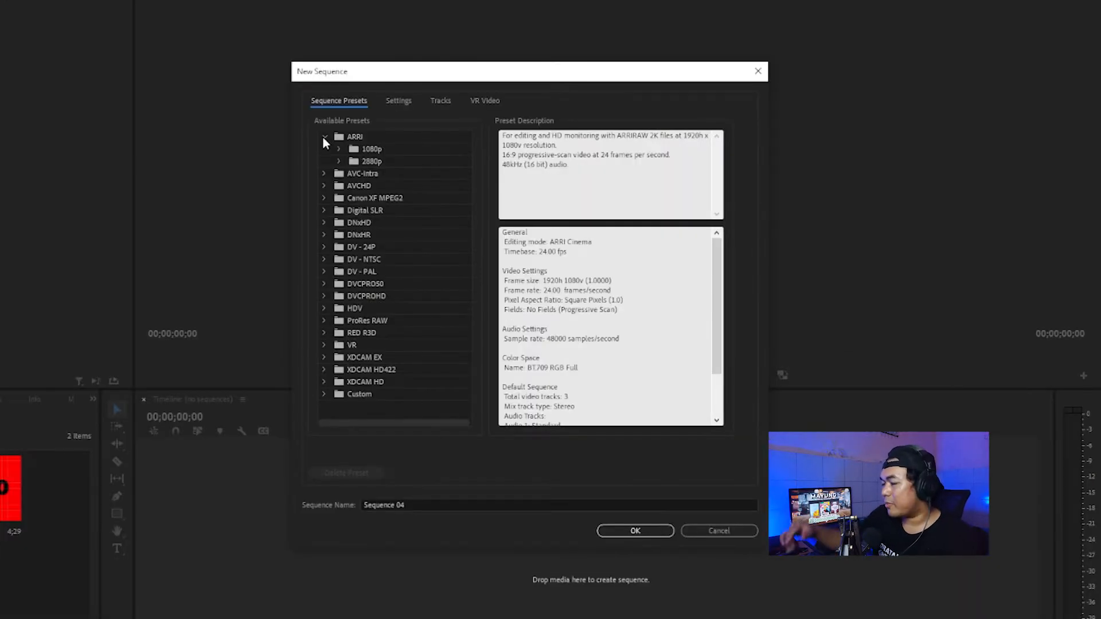
left_click(324, 138)
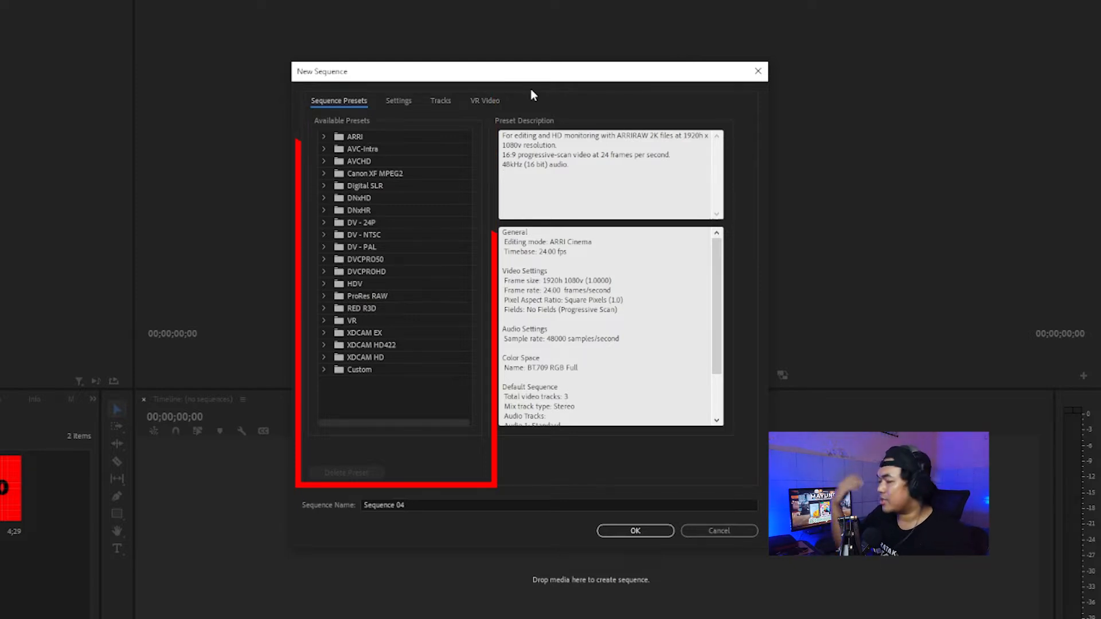
Expand the AVCHD 1080p sequence presets so their full names can be read.
left_click(325, 161)
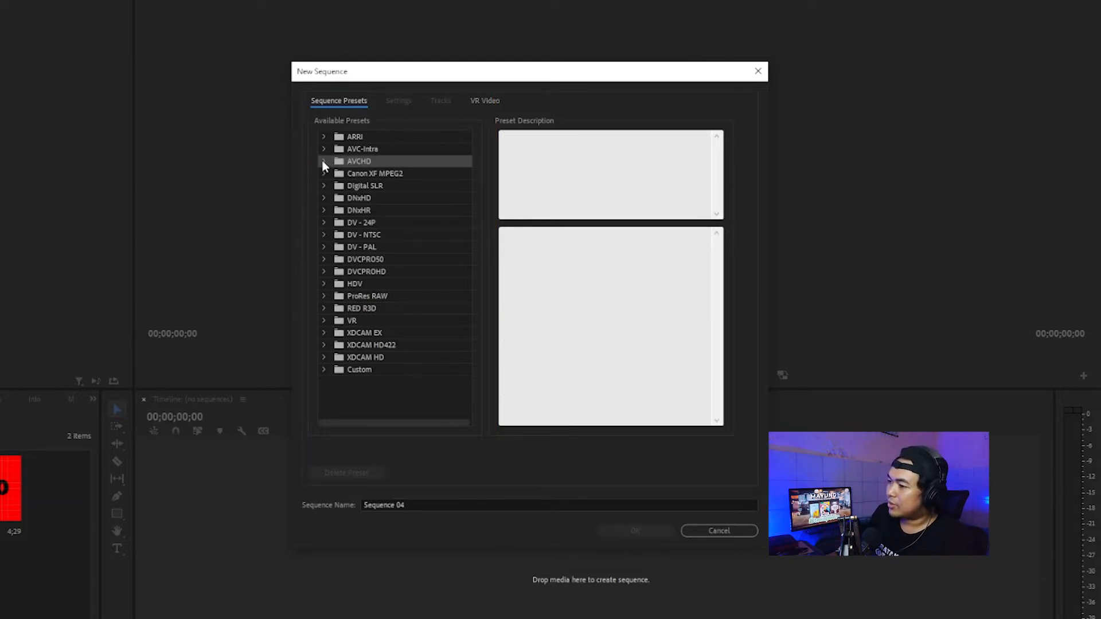
left_click(323, 162)
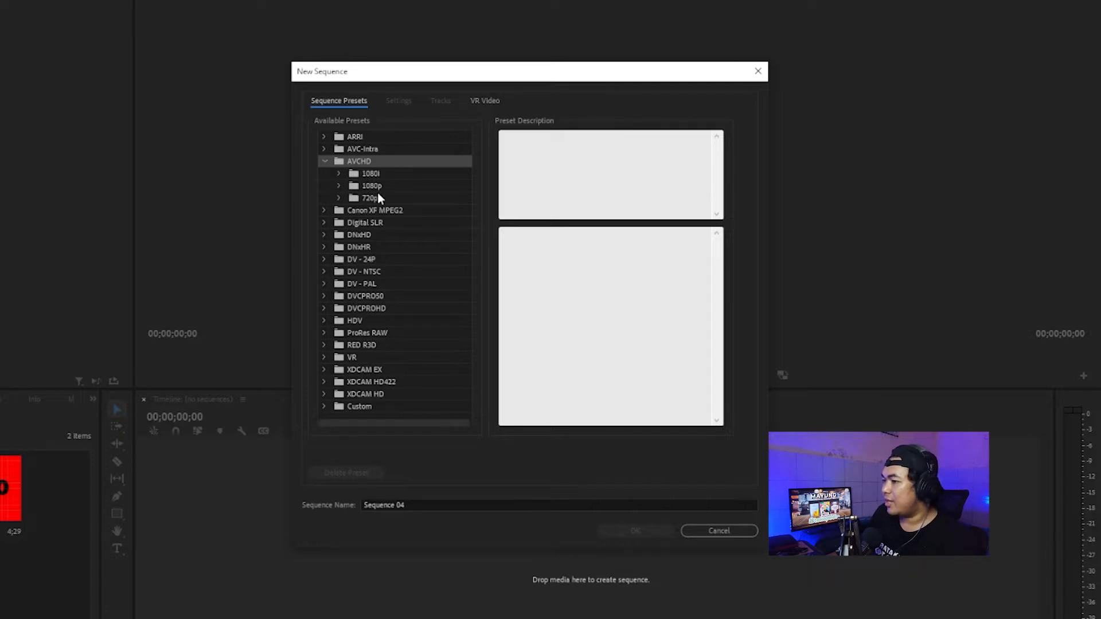
left_click(378, 185)
left_click(338, 186)
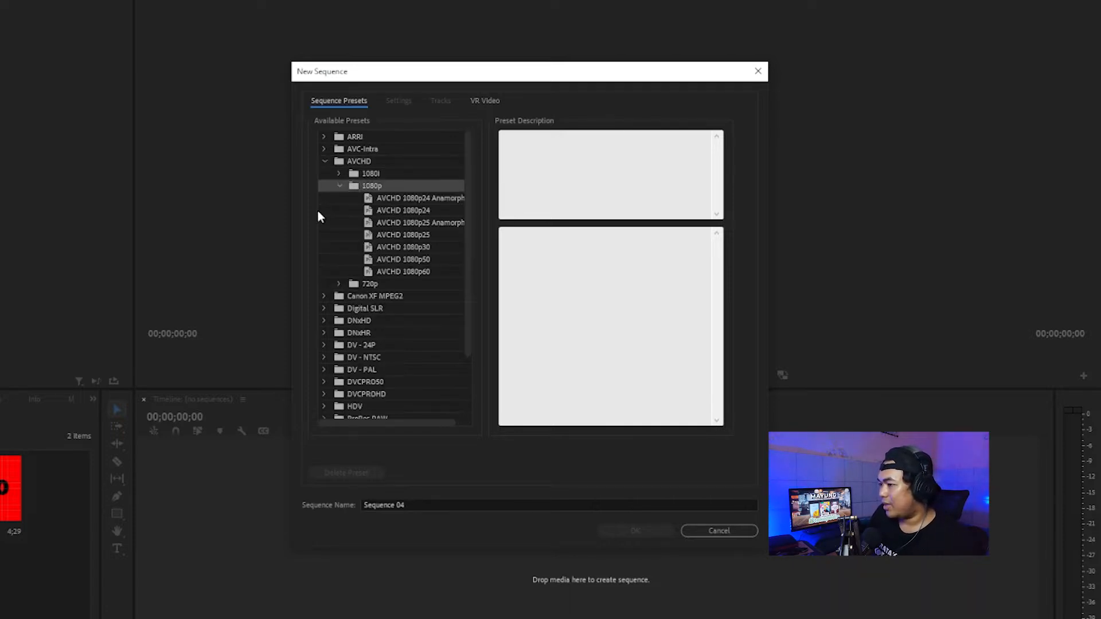
left_click_drag(422, 422, 438, 422)
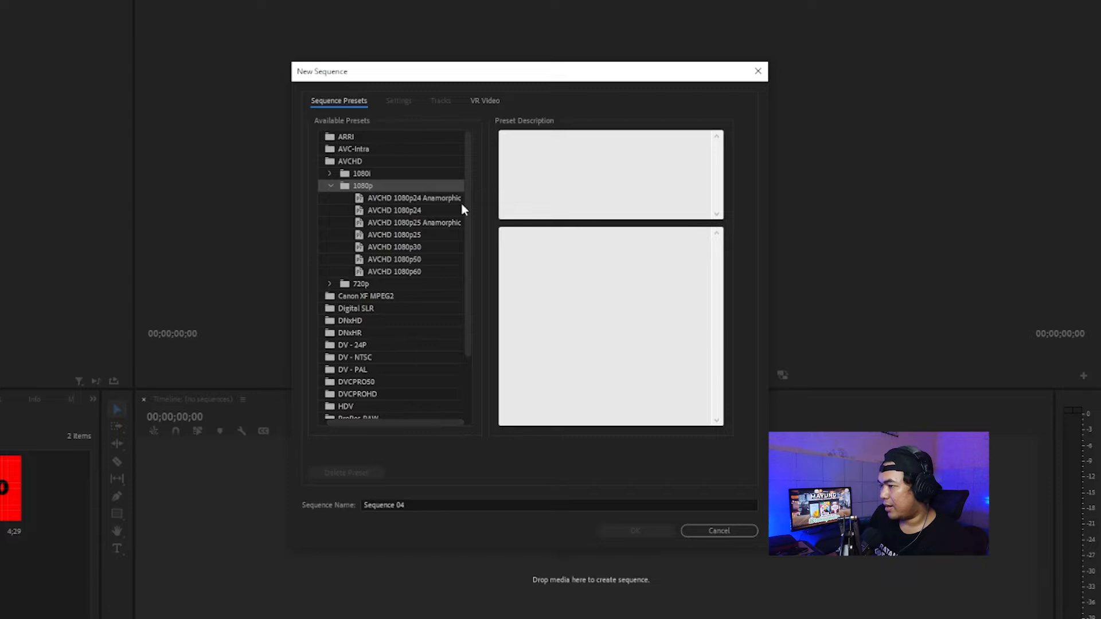
Compare the descriptions of the AVCHD 1080p presets and select AVCHD 1080p25.
left_click(391, 198)
left_click(393, 211)
left_click(395, 224)
left_click(397, 235)
left_click(399, 248)
left_click(400, 259)
left_click(403, 271)
left_click(411, 212)
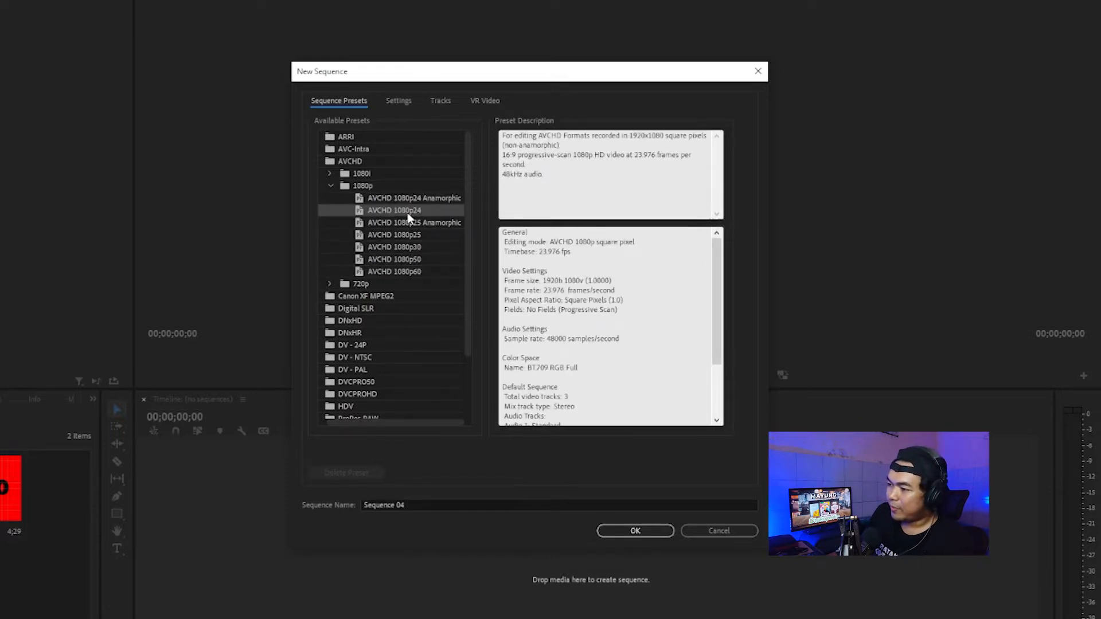
left_click(406, 233)
left_click(412, 248)
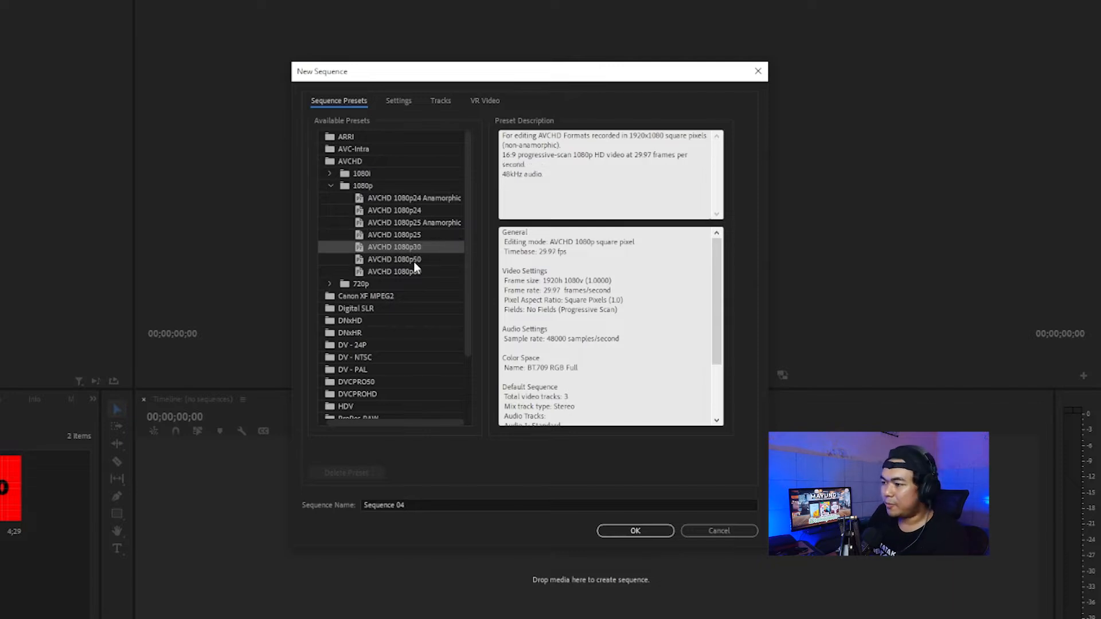
left_click(414, 260)
left_click(417, 274)
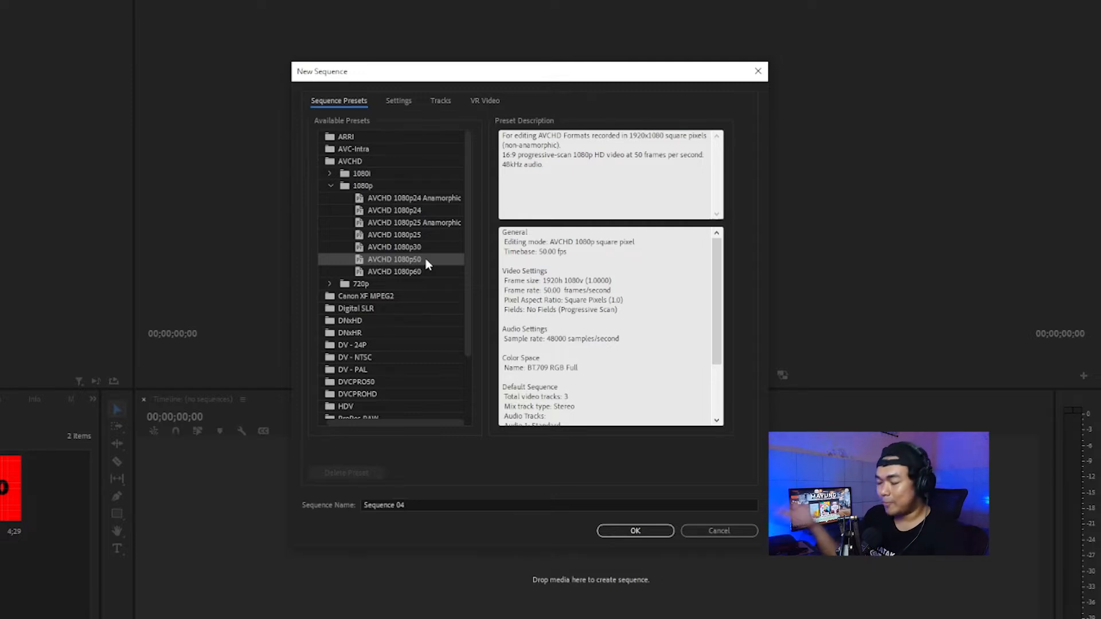
left_click(428, 272)
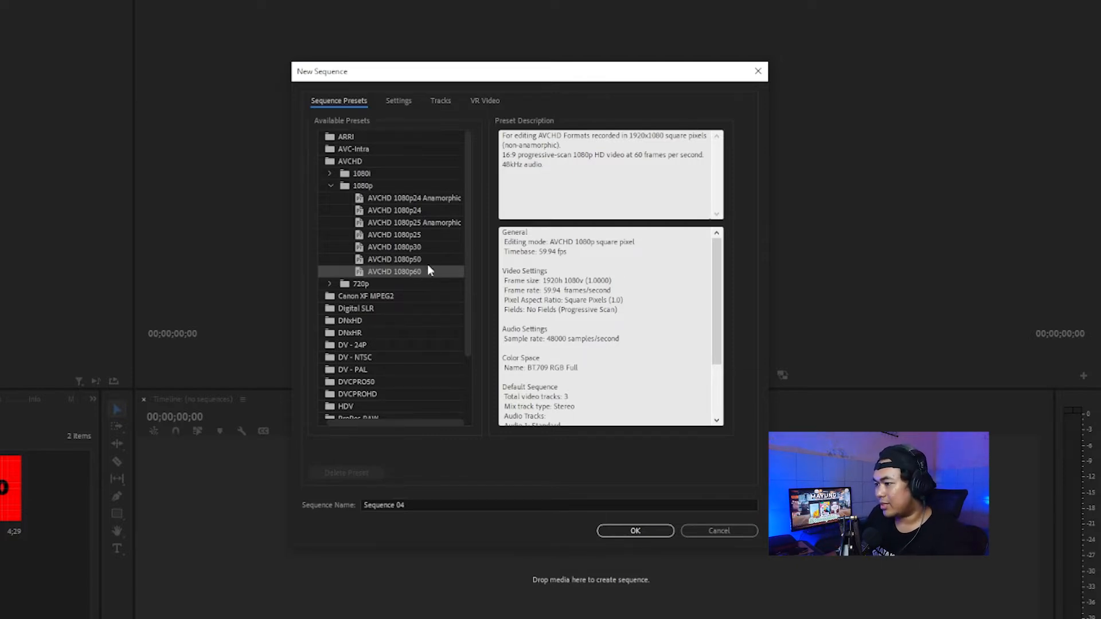
left_click(433, 247)
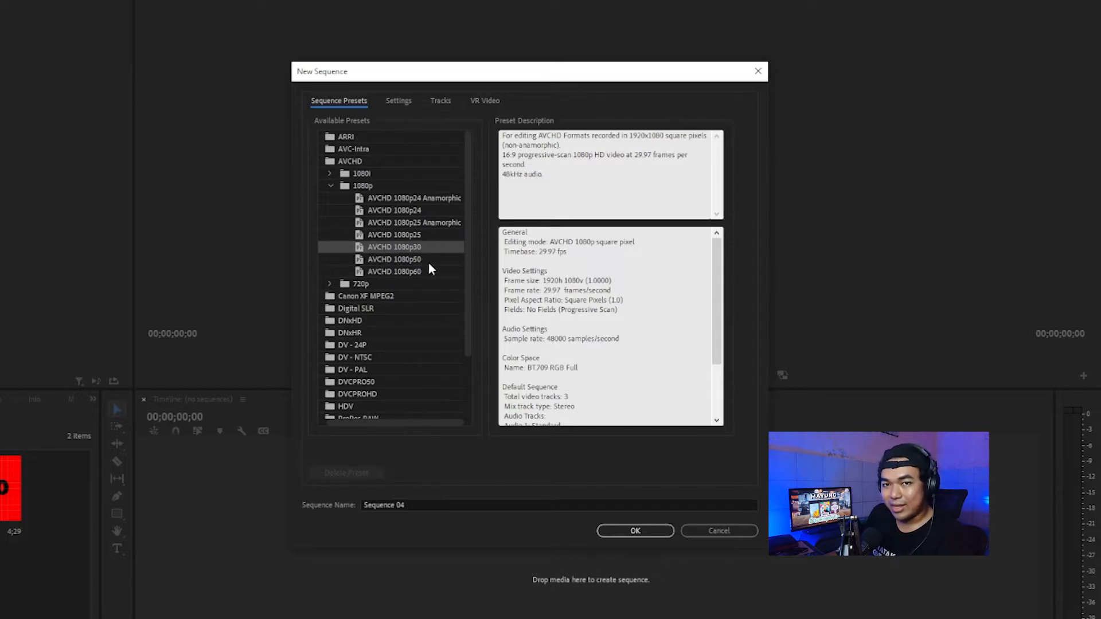
left_click(435, 261)
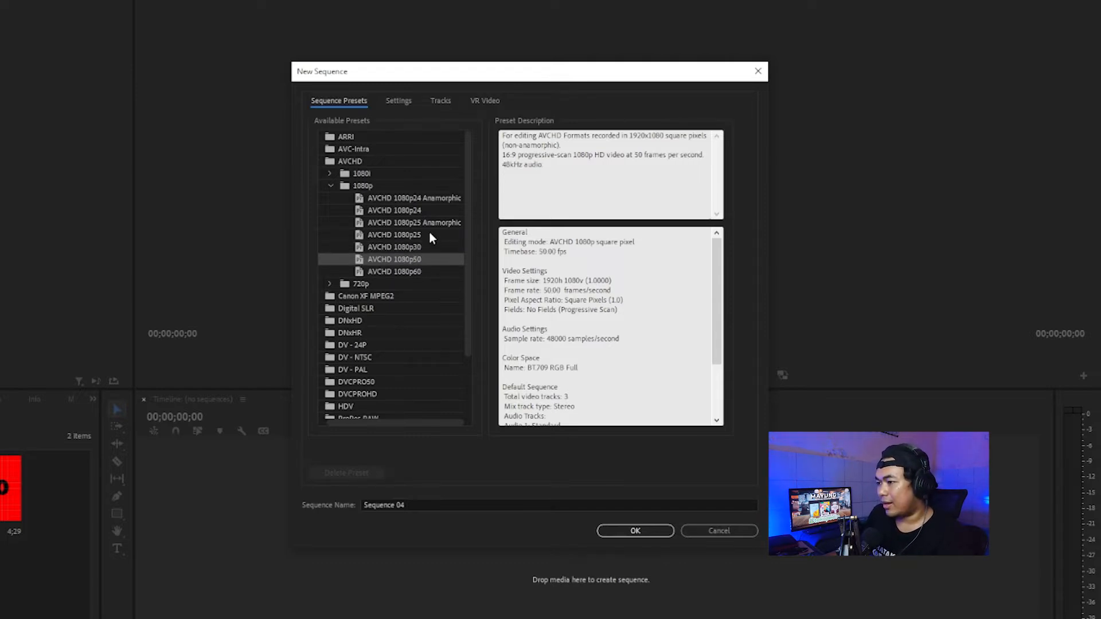
left_click(432, 236)
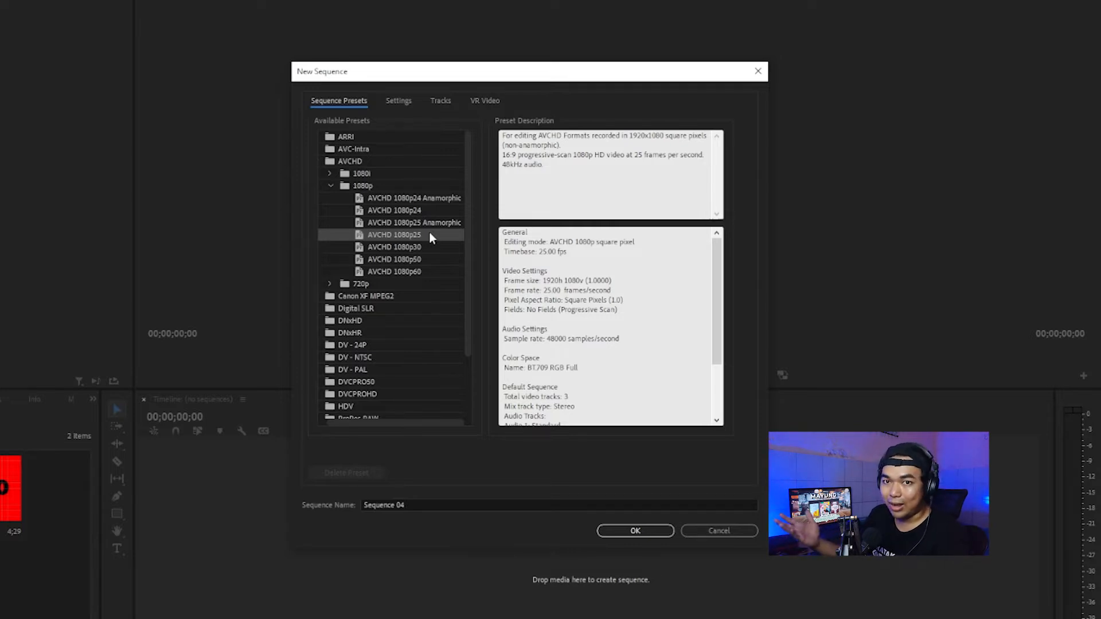
Create the sequence with the Custom editing mode and a timebase of 60.00 frames/second.
left_click(398, 101)
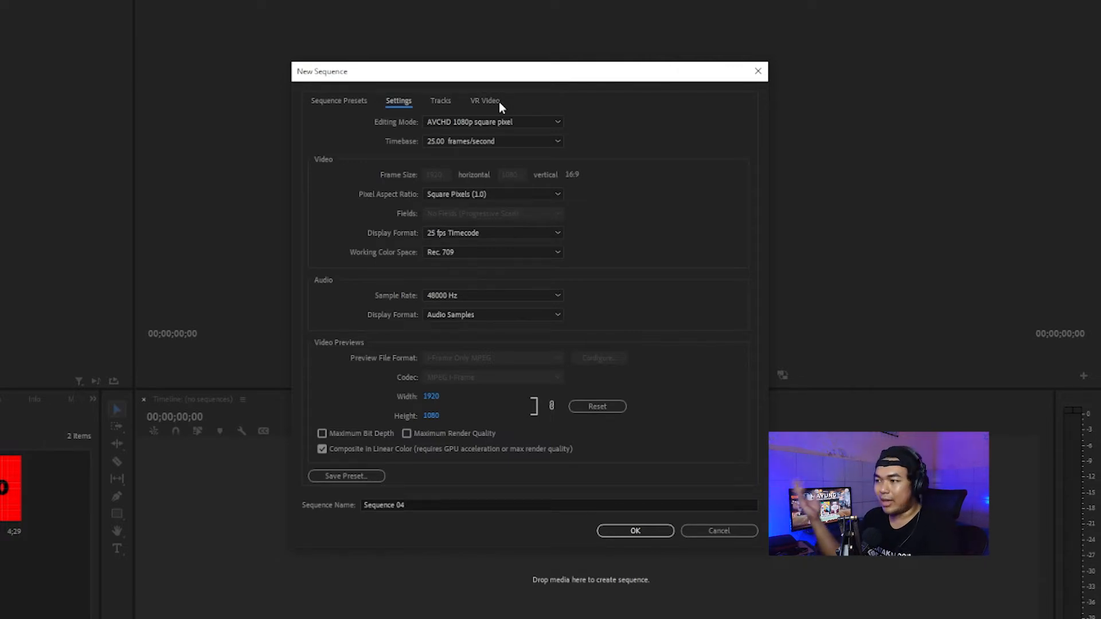
left_click(487, 123)
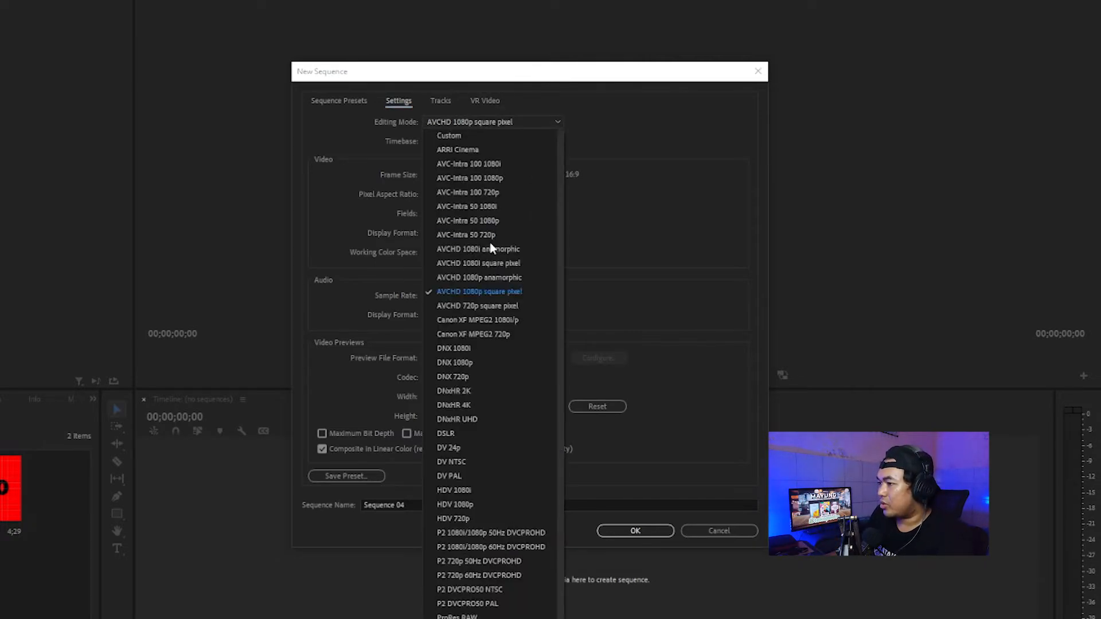
left_click(466, 136)
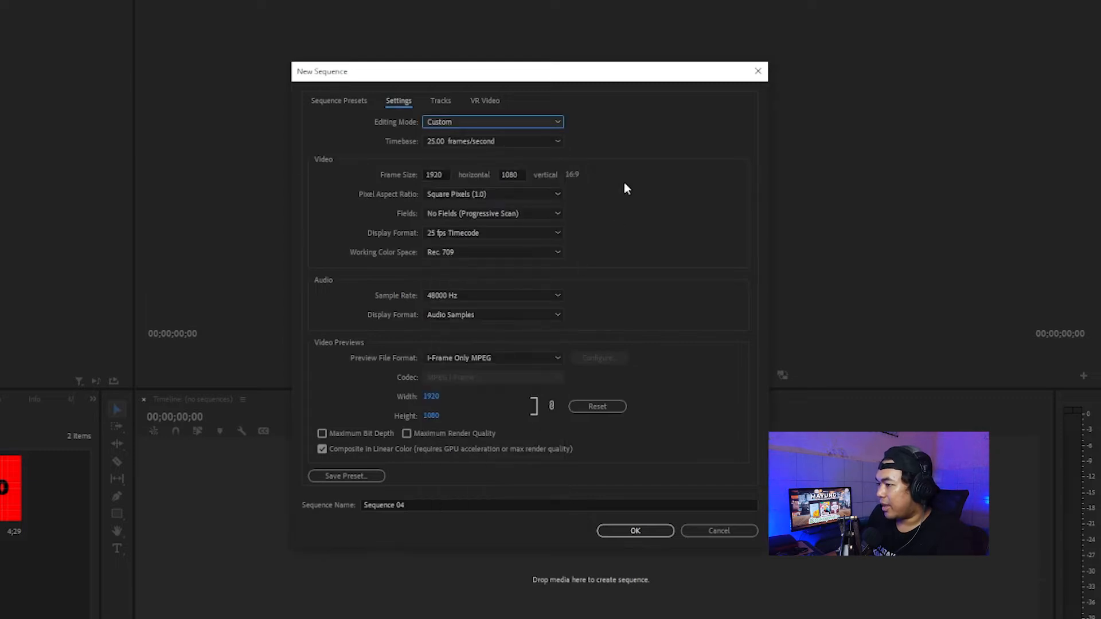
left_click(480, 141)
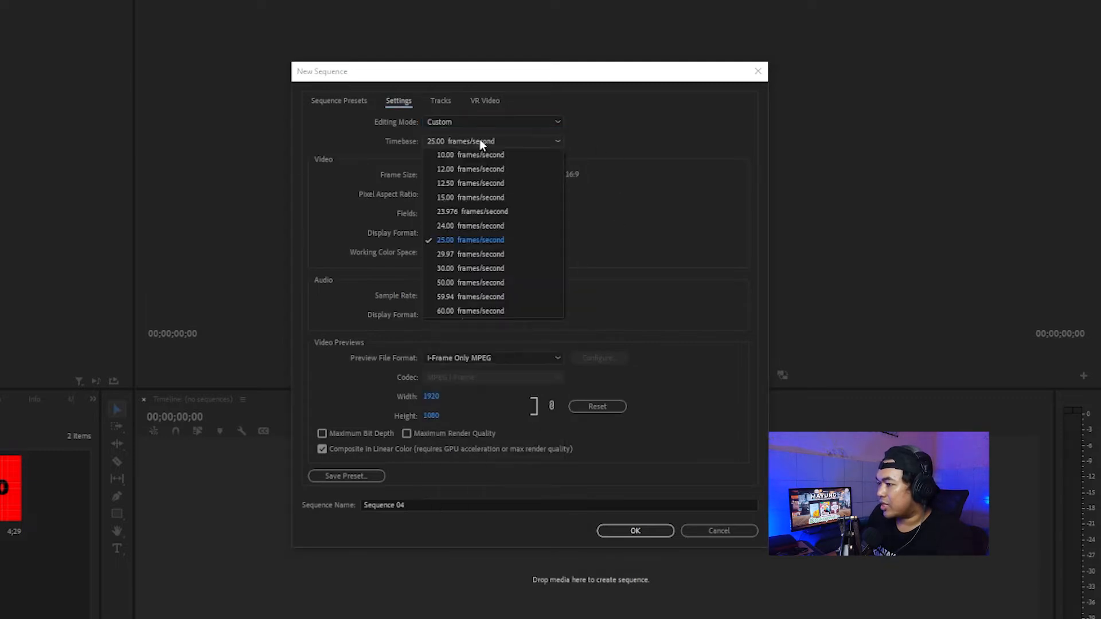
left_click(482, 310)
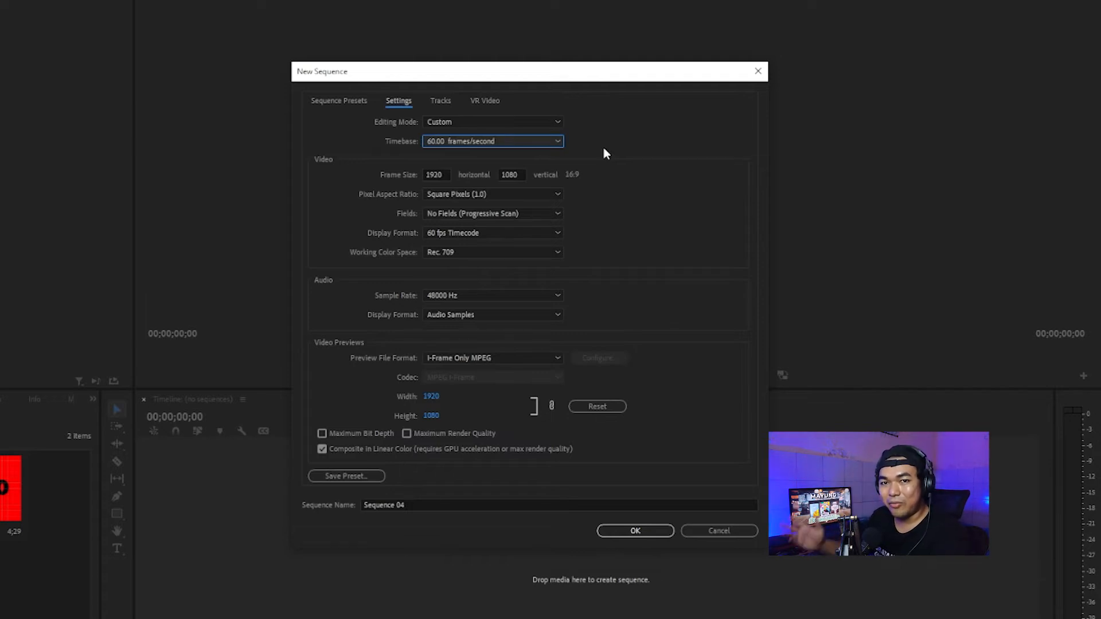
left_click(635, 530)
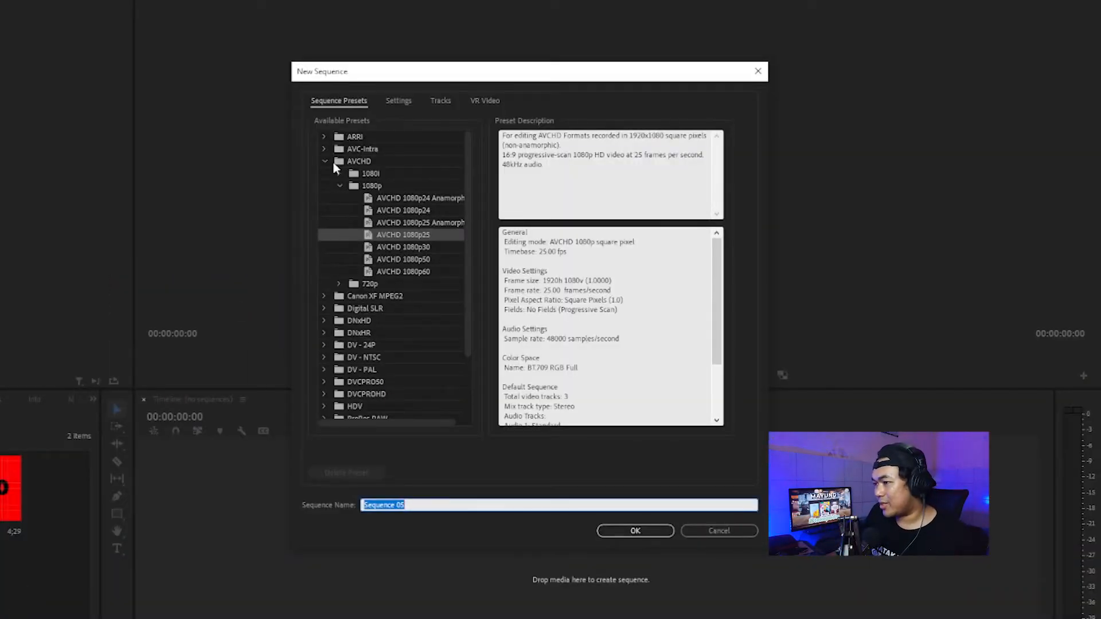
Starting from the AVCHD 1080p25 preset, set the new sequence's editing mode to Custom and its timebase to 30.00 frames/second.
left_click(325, 161)
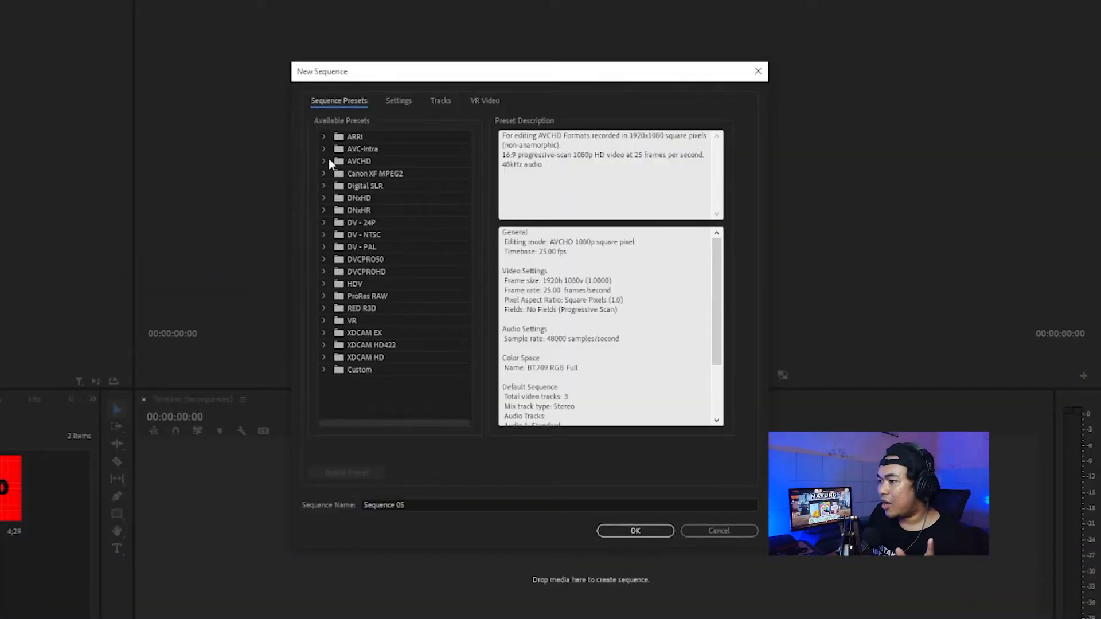
left_click(325, 160)
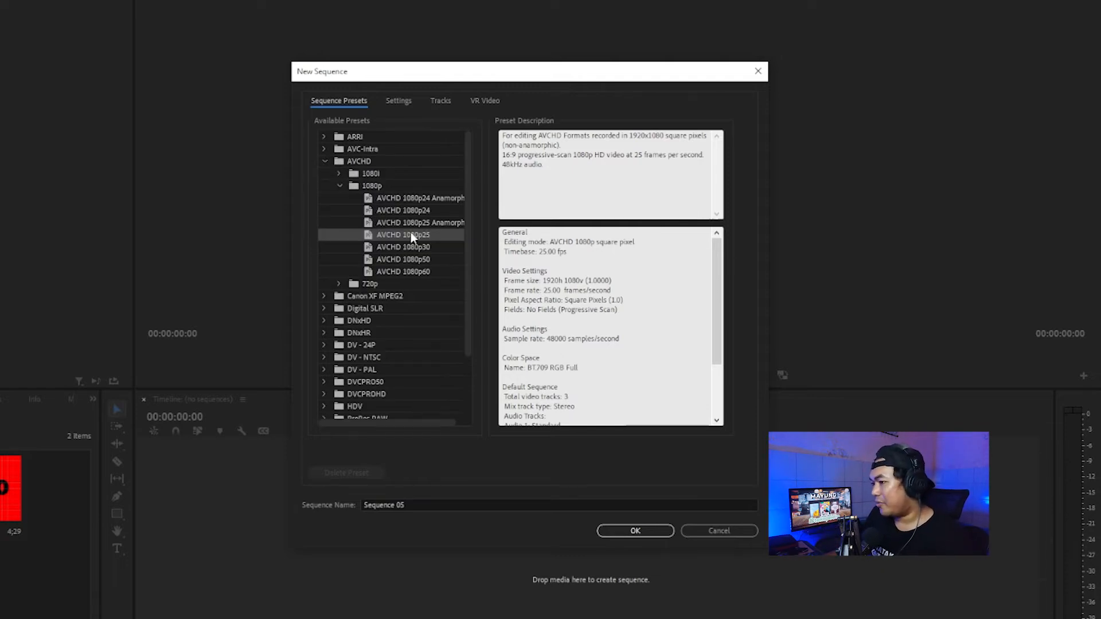
left_click(399, 101)
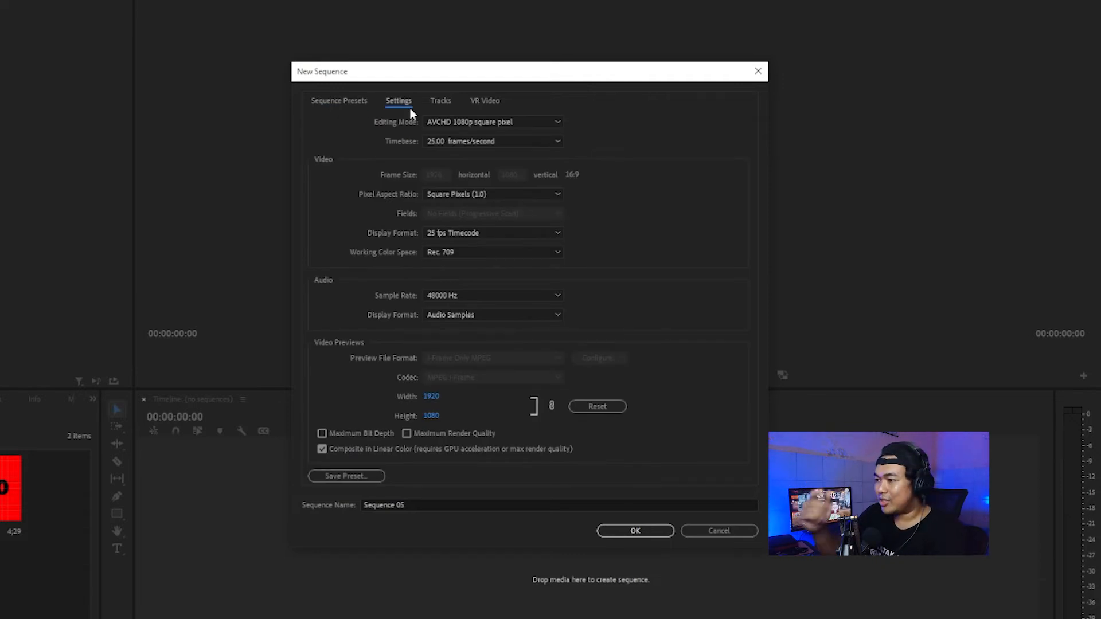
left_click(458, 122)
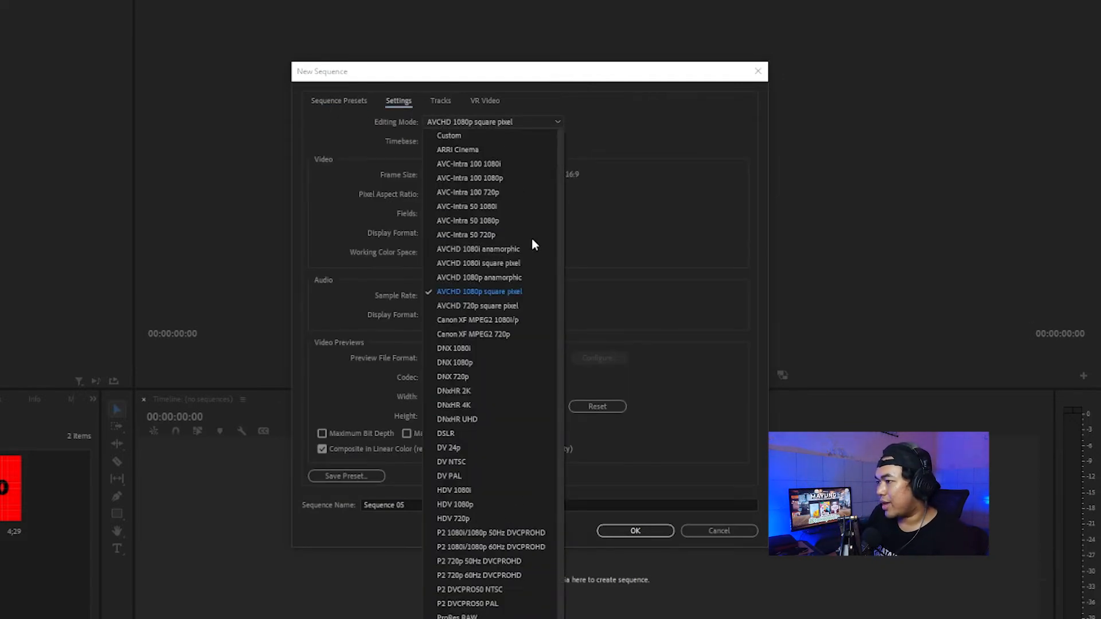
left_click(464, 135)
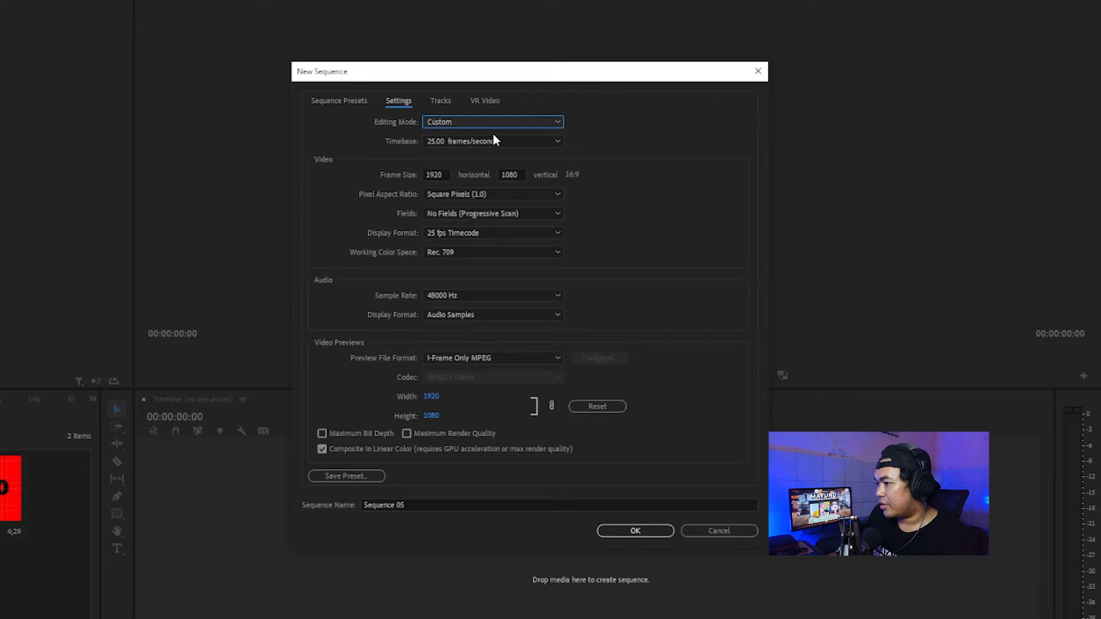
left_click(487, 141)
left_click(493, 267)
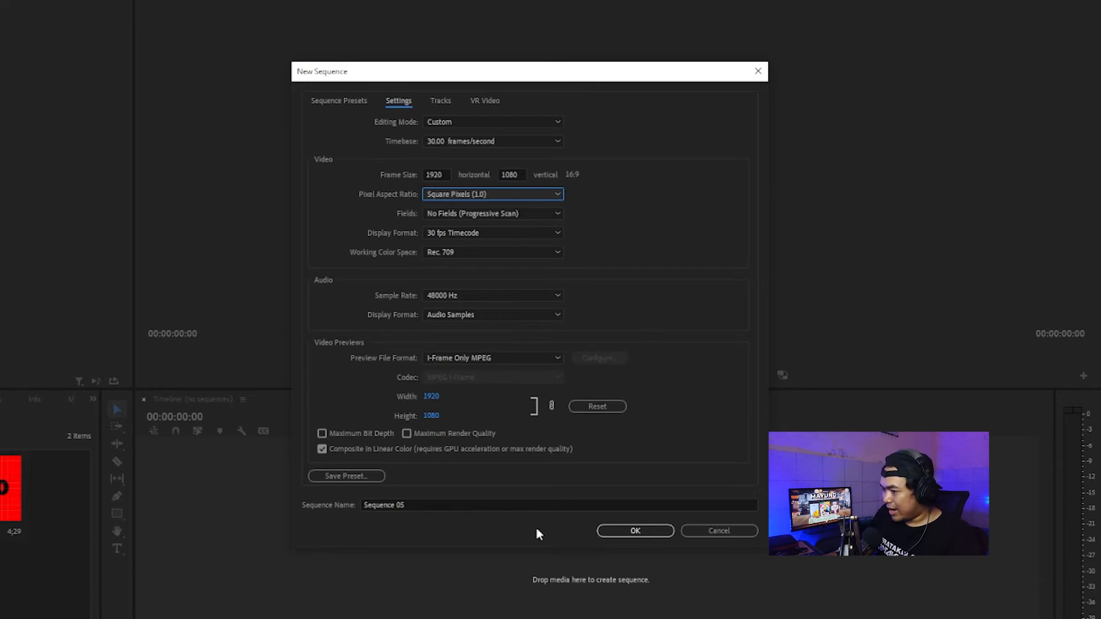
Save the current sequence settings as a preset named "FHD 30fps smartphone".
left_click(372, 477)
type("FHD 30fps smar")
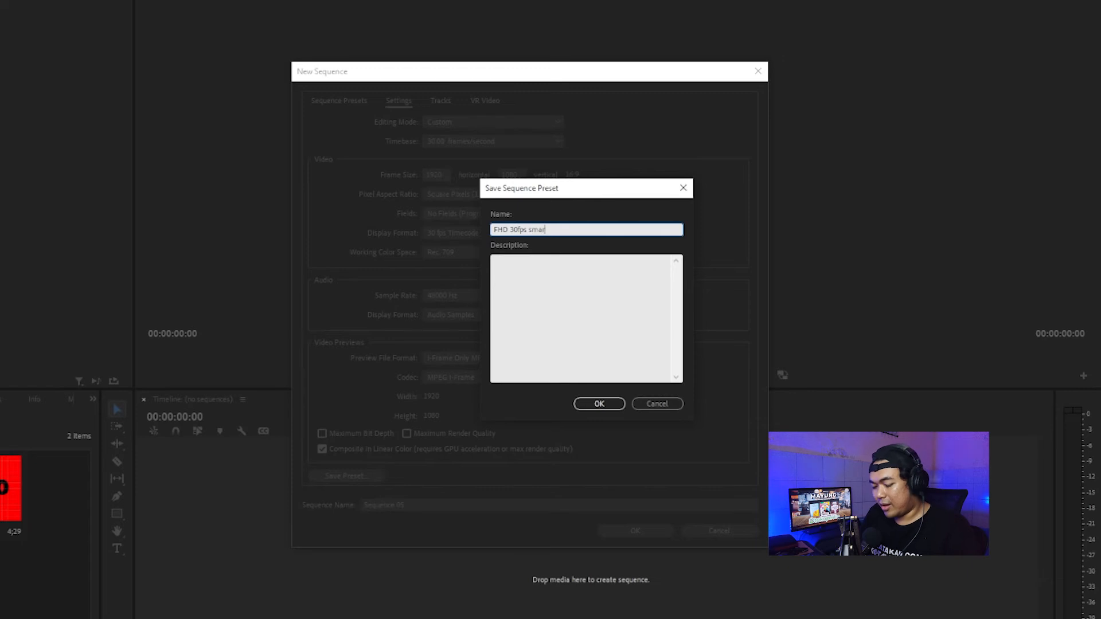
type("tphone")
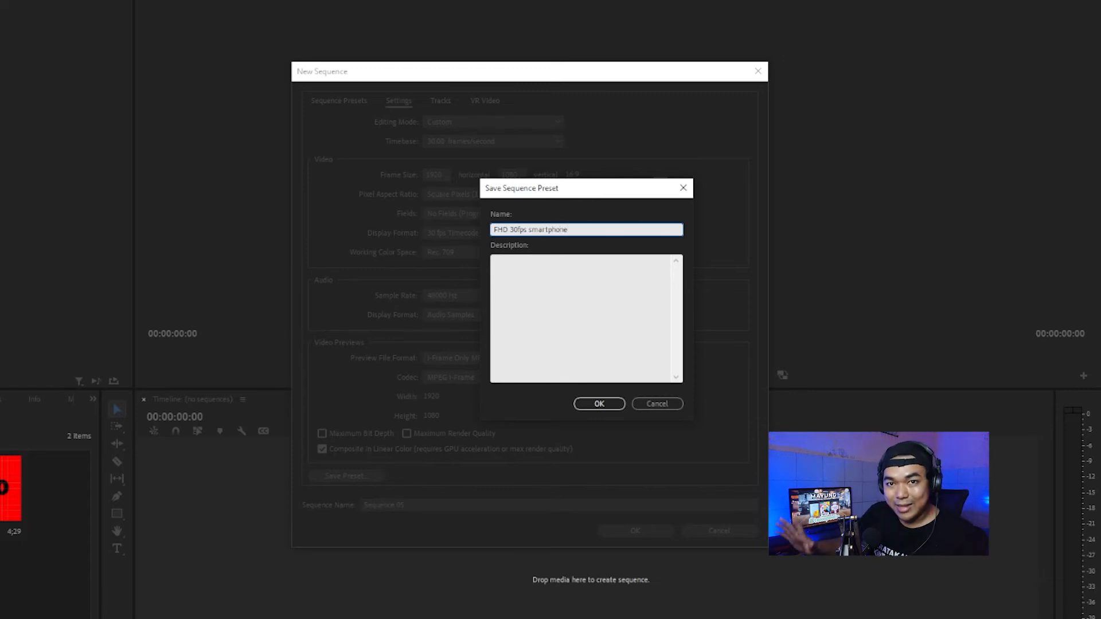
key("Return")
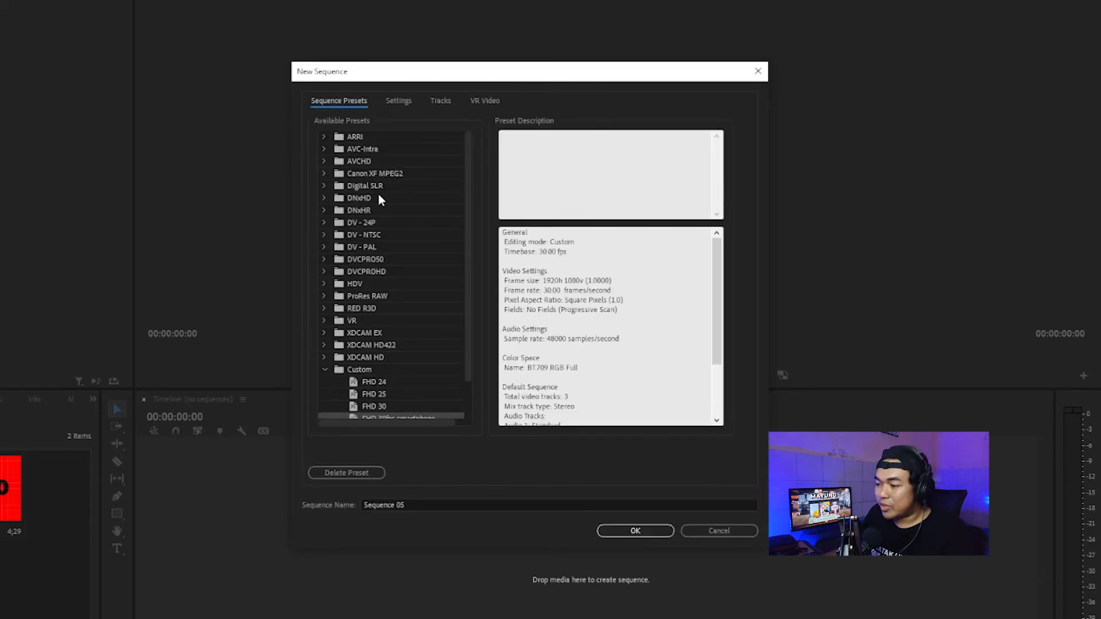
Review the FHD 24, FHD 25 and FHD 30 presets in the Custom folder and select FHD 30fps smartphone.
scroll(469, 308, "down", 2)
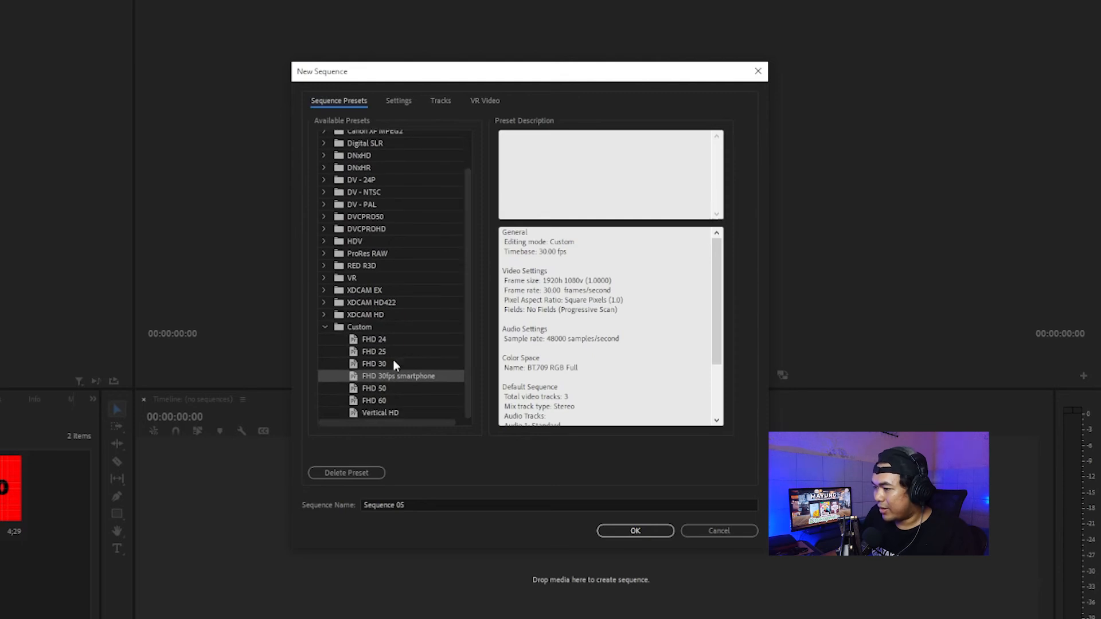
left_click(369, 331)
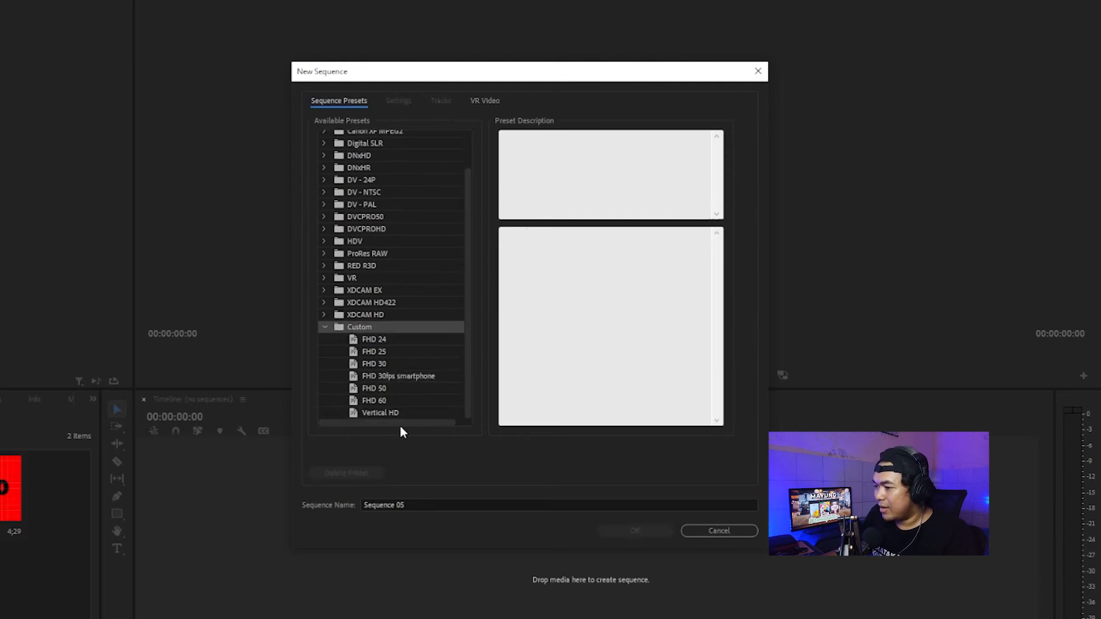
left_click(385, 340)
left_click(389, 351)
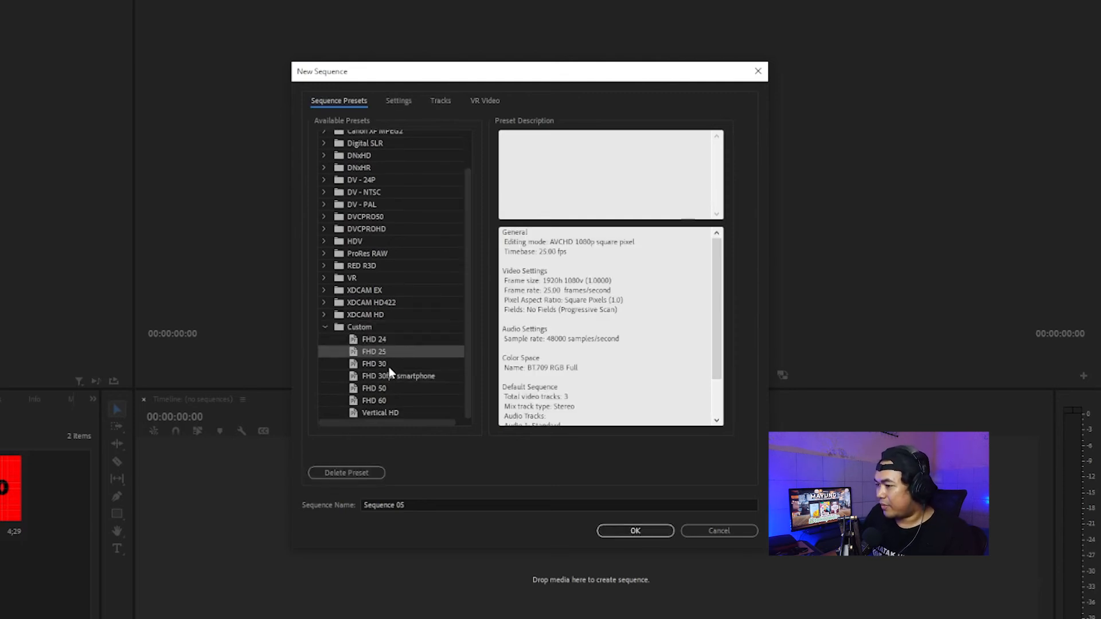
left_click(388, 365)
left_click(392, 377)
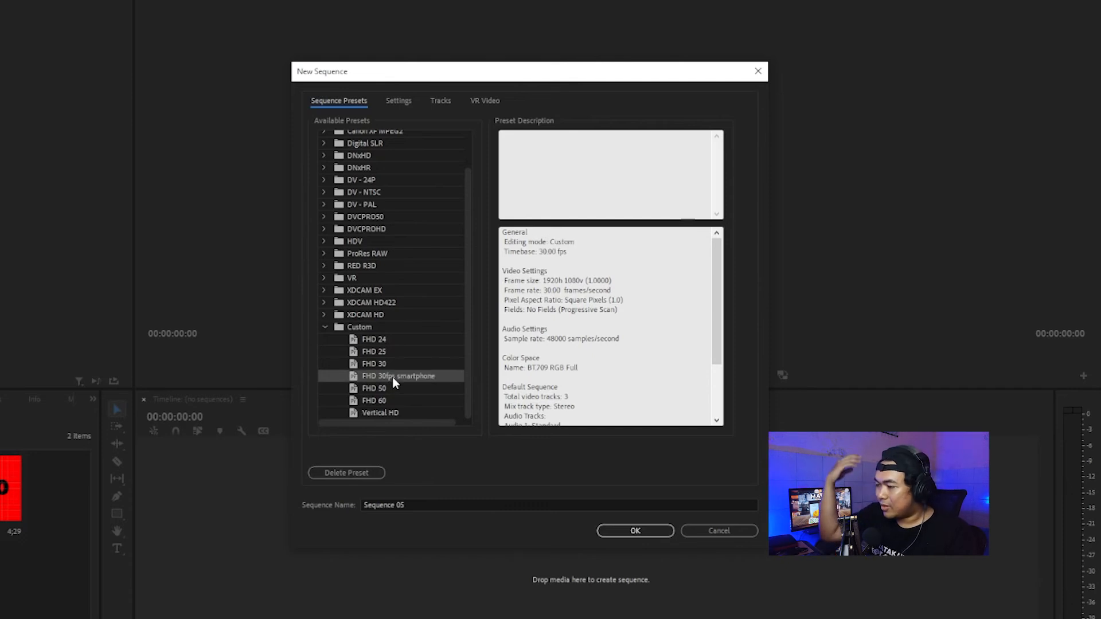